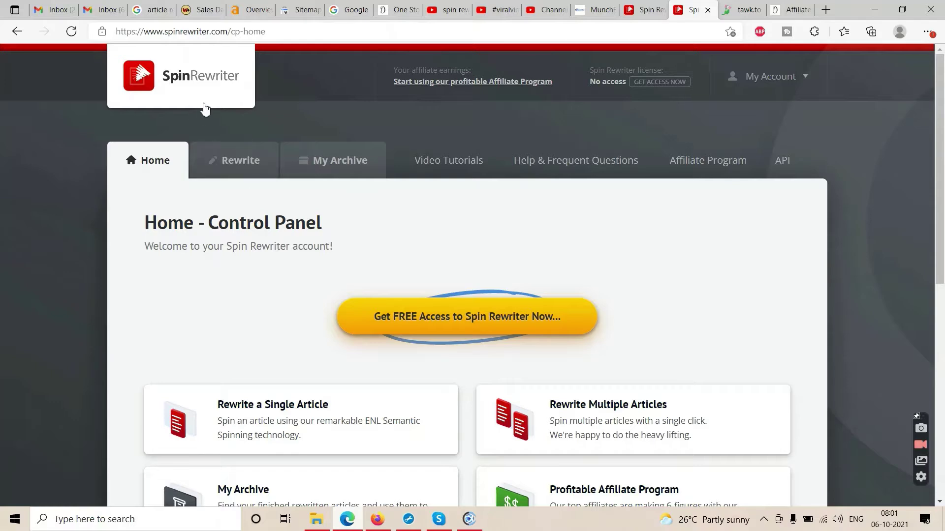
Look over the control panel's article rewriting, archive and support options, and open the Video Tutorials page.
{"action": "scroll", "coordinate": [266, 280], "scroll_direction": "down", "scroll_amount": 2}
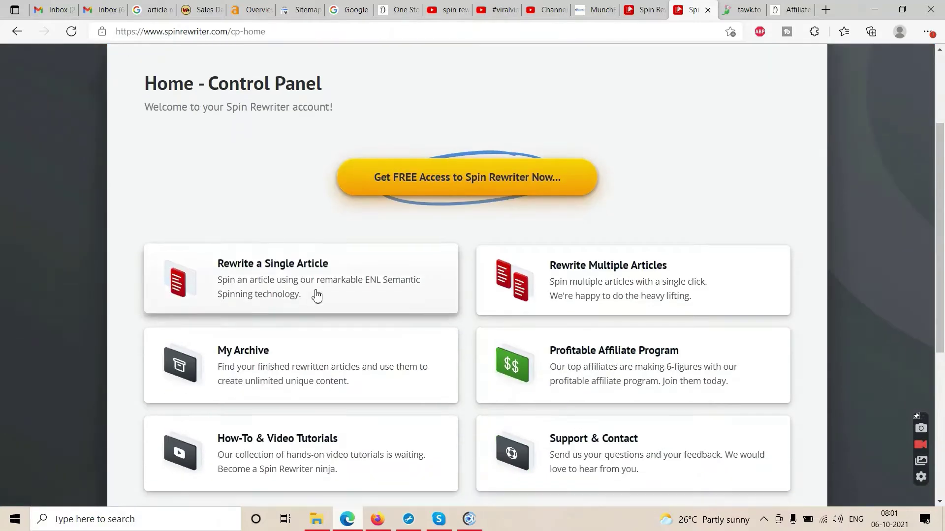
{"action": "scroll", "coordinate": [298, 276], "scroll_direction": "down", "scroll_amount": 1}
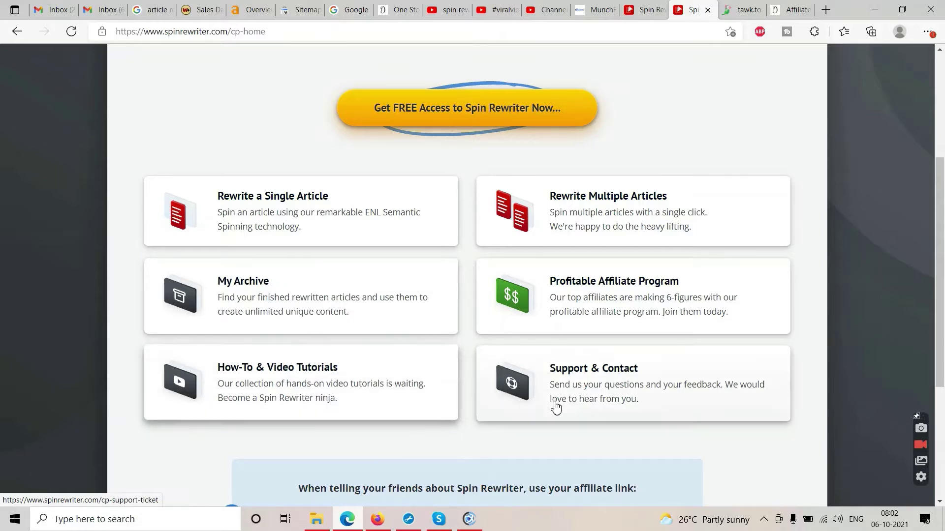
{"action": "scroll", "coordinate": [570, 405], "scroll_direction": "down", "scroll_amount": 5}
{"action": "scroll", "coordinate": [577, 404], "scroll_direction": "up", "scroll_amount": 9}
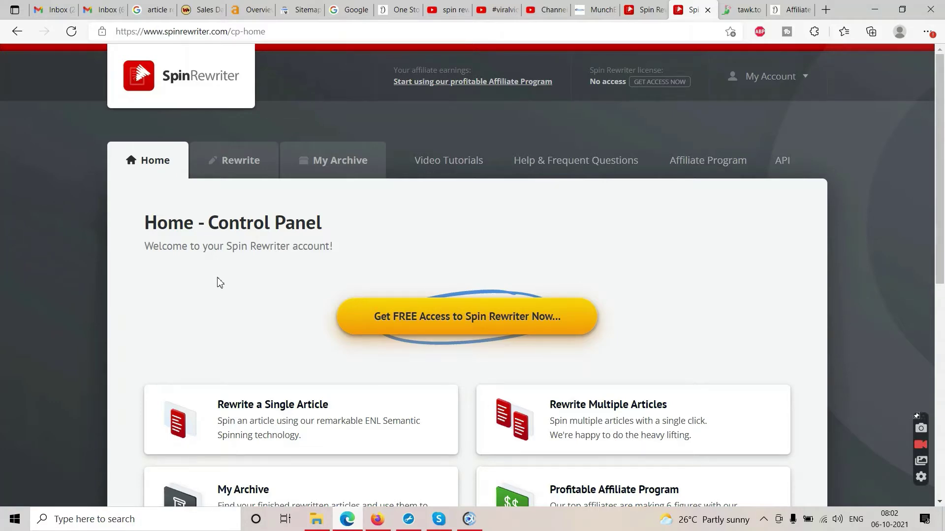
{"action": "scroll", "coordinate": [212, 293], "scroll_direction": "down", "scroll_amount": 4}
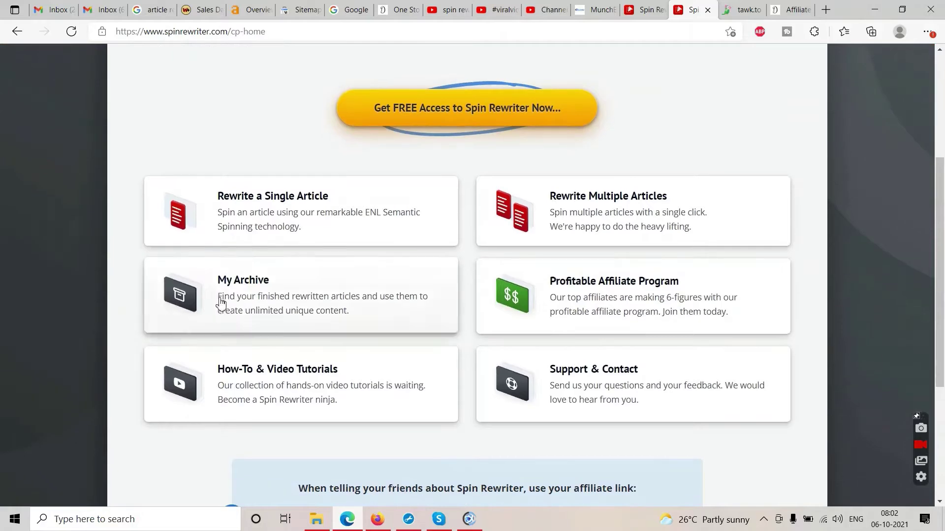
{"action": "scroll", "coordinate": [279, 209], "scroll_direction": "up", "scroll_amount": 3}
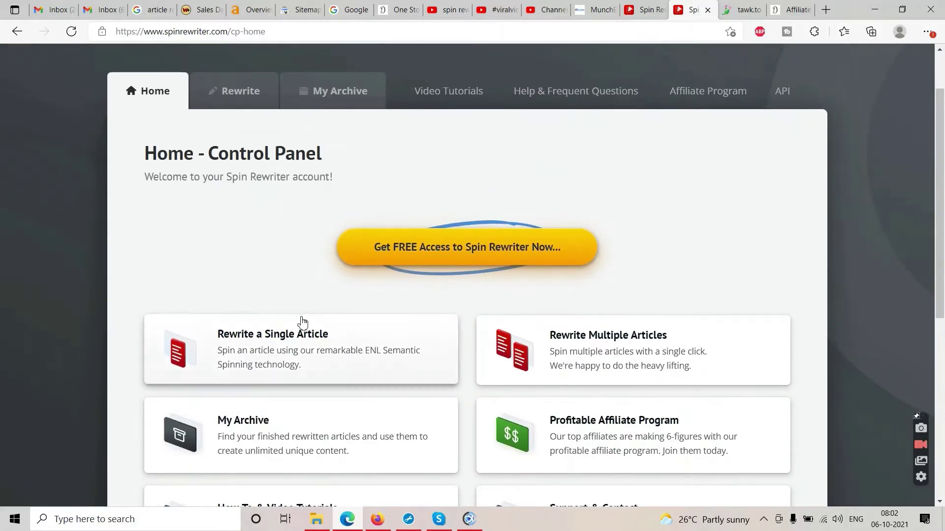
{"action": "left_click", "coordinate": [433, 107]}
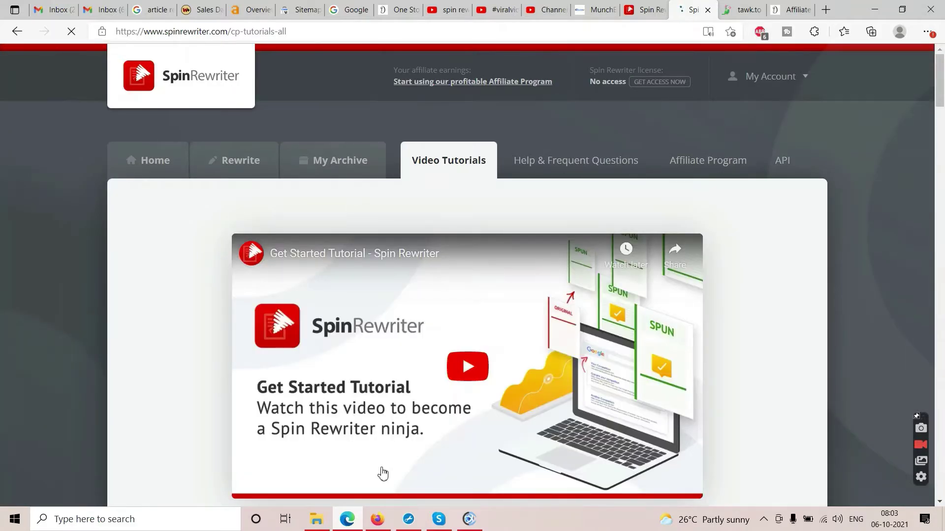
Switch to Firefox and read through the Spin Rewriter homepage, from the introduction down to the closing free trial offer.
{"action": "left_click", "coordinate": [378, 519]}
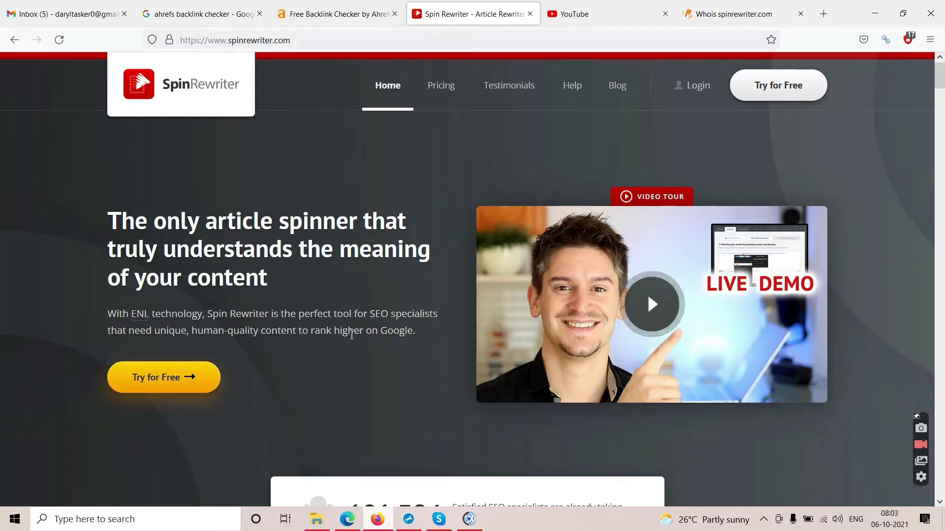
{"action": "scroll", "coordinate": [350, 338], "scroll_direction": "down", "scroll_amount": 1}
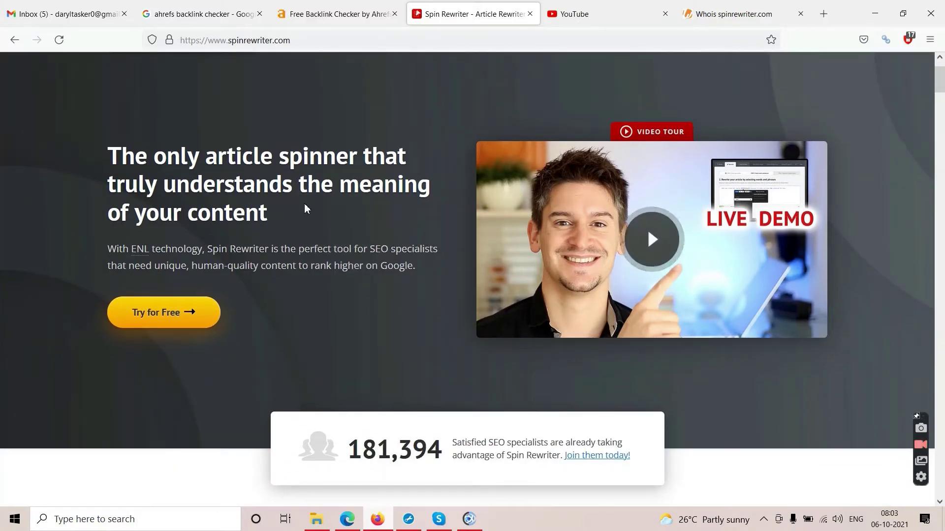
{"action": "scroll", "coordinate": [304, 204], "scroll_direction": "down", "scroll_amount": 7}
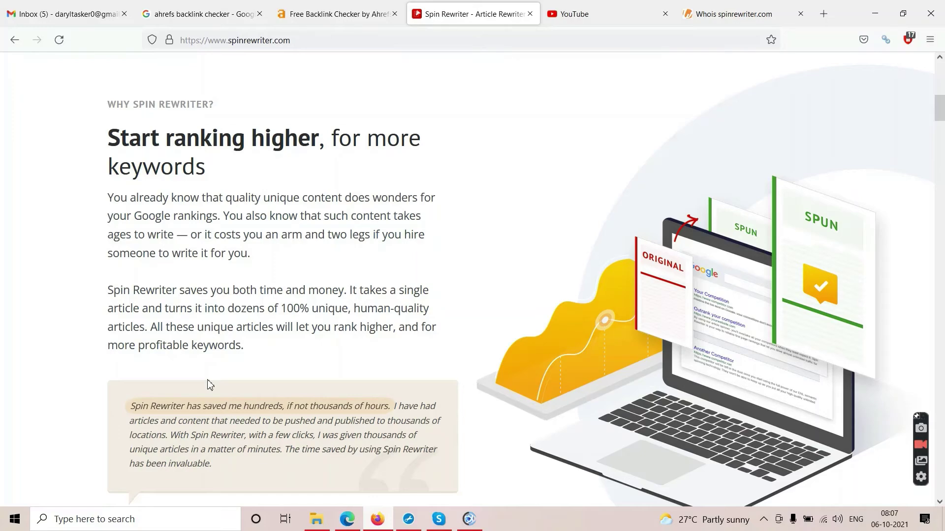
{"action": "scroll", "coordinate": [255, 370], "scroll_direction": "down", "scroll_amount": 10}
{"action": "scroll", "coordinate": [255, 369], "scroll_direction": "down", "scroll_amount": 15}
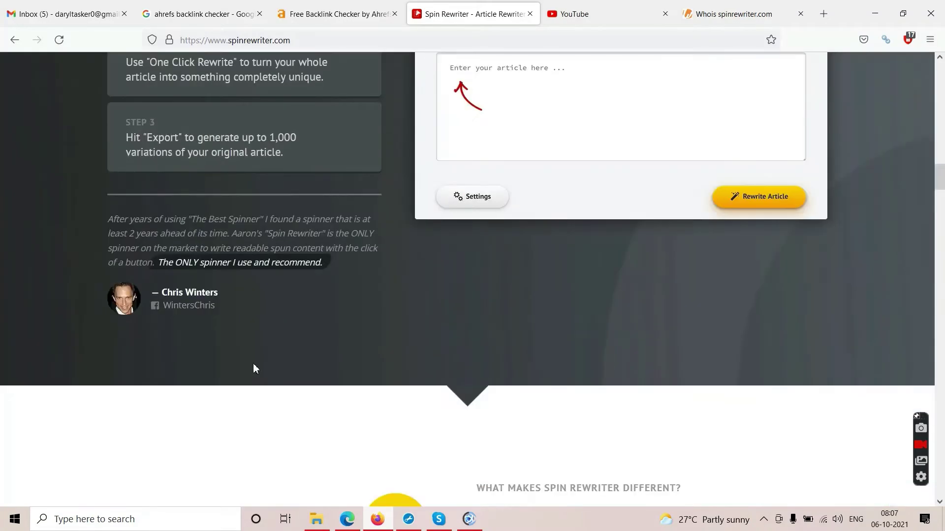
{"action": "scroll", "coordinate": [255, 369], "scroll_direction": "down", "scroll_amount": 12}
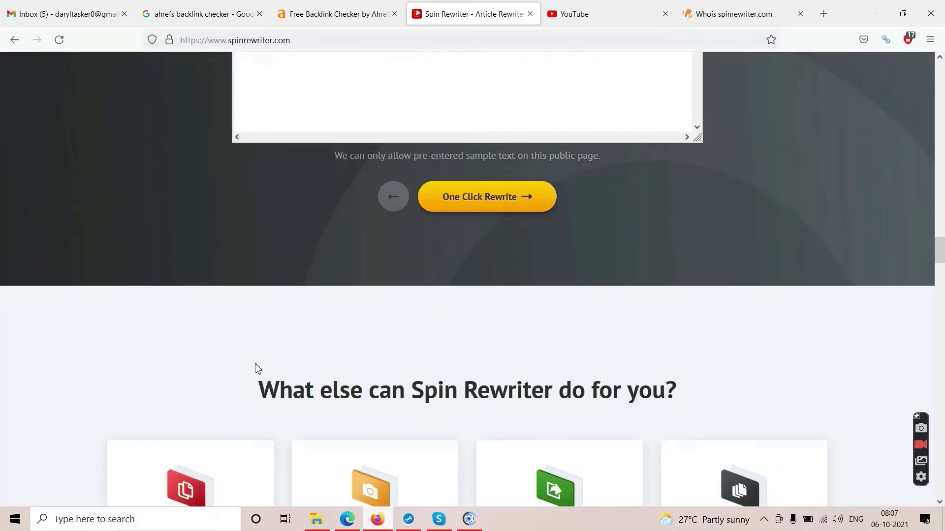
{"action": "scroll", "coordinate": [255, 369], "scroll_direction": "down", "scroll_amount": 10}
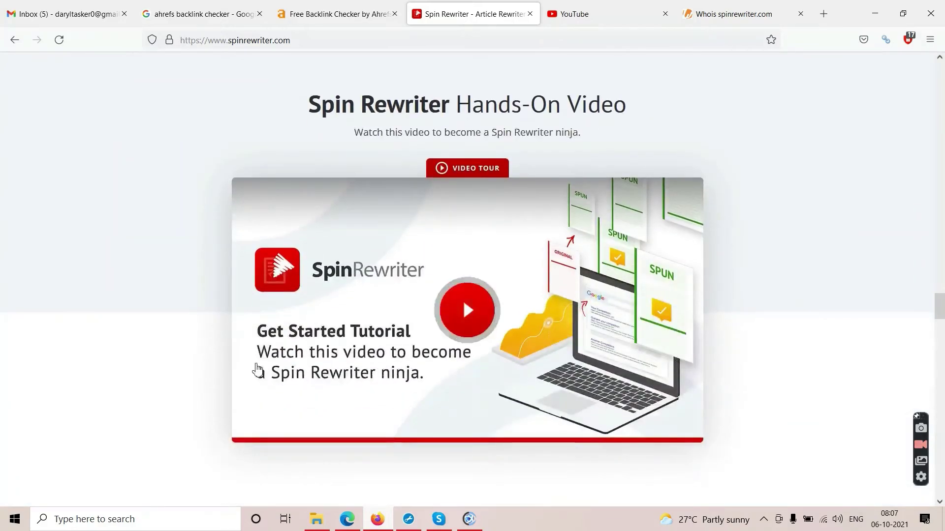
{"action": "scroll", "coordinate": [255, 369], "scroll_direction": "up", "scroll_amount": 1}
{"action": "scroll", "coordinate": [255, 369], "scroll_direction": "down", "scroll_amount": 8}
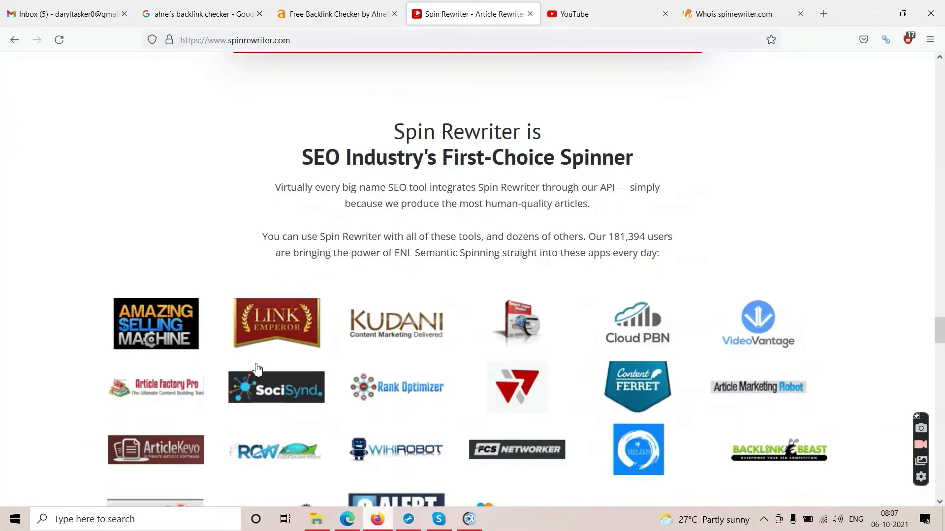
{"action": "scroll", "coordinate": [255, 369], "scroll_direction": "down", "scroll_amount": 9}
{"action": "scroll", "coordinate": [258, 369], "scroll_direction": "down", "scroll_amount": 20}
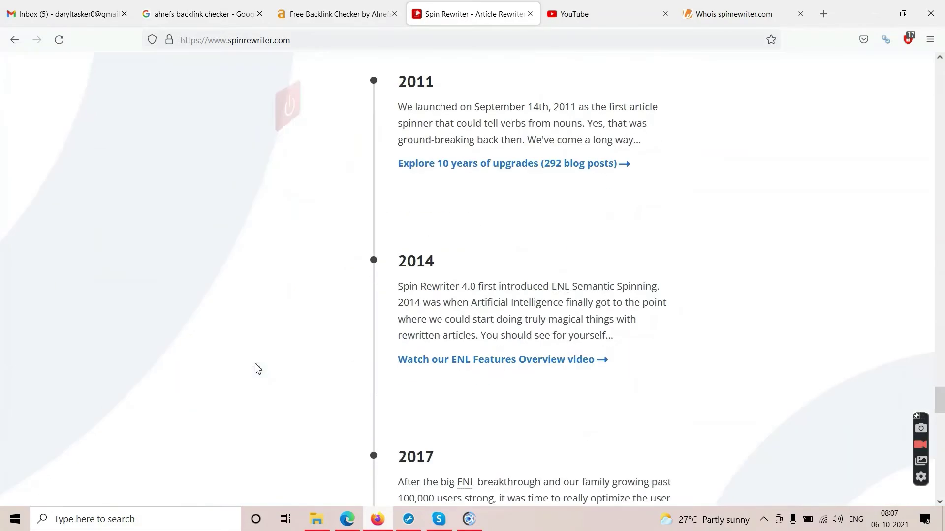
{"action": "scroll", "coordinate": [258, 369], "scroll_direction": "down", "scroll_amount": 12}
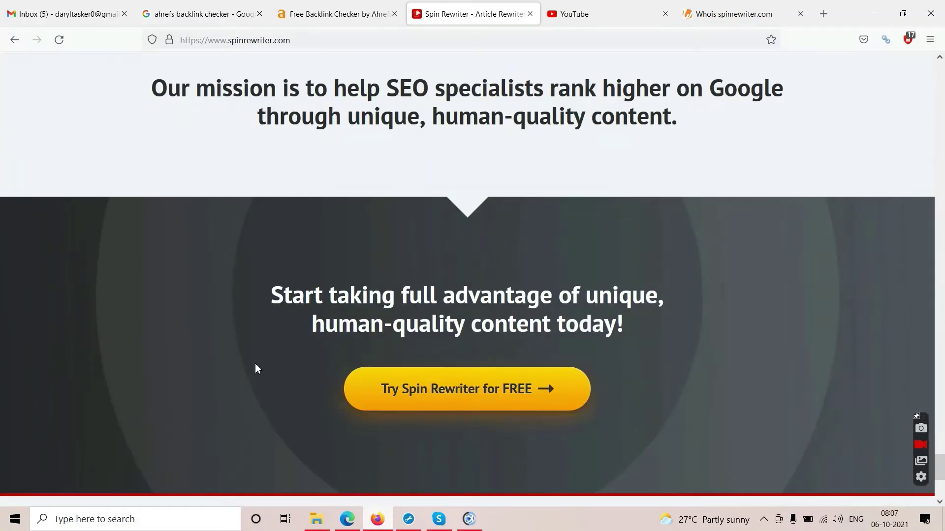
Return to the homepage's start and open the Pricing page to view the Monthly, Yearly and Lifetime plans.
{"action": "scroll", "coordinate": [255, 365], "scroll_direction": "up", "scroll_amount": 5}
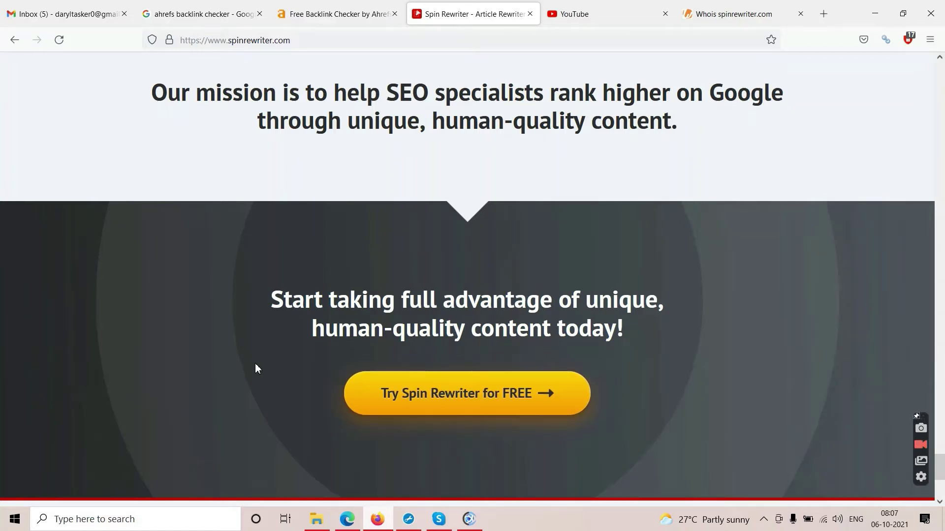
{"action": "scroll", "coordinate": [515, 418], "scroll_direction": "up", "scroll_amount": 20}
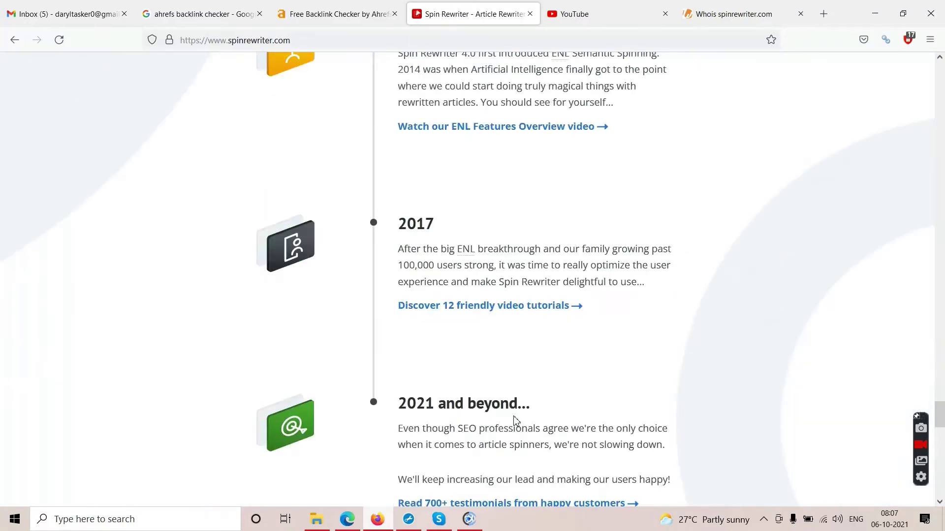
{"action": "scroll", "coordinate": [515, 418], "scroll_direction": "up", "scroll_amount": 20}
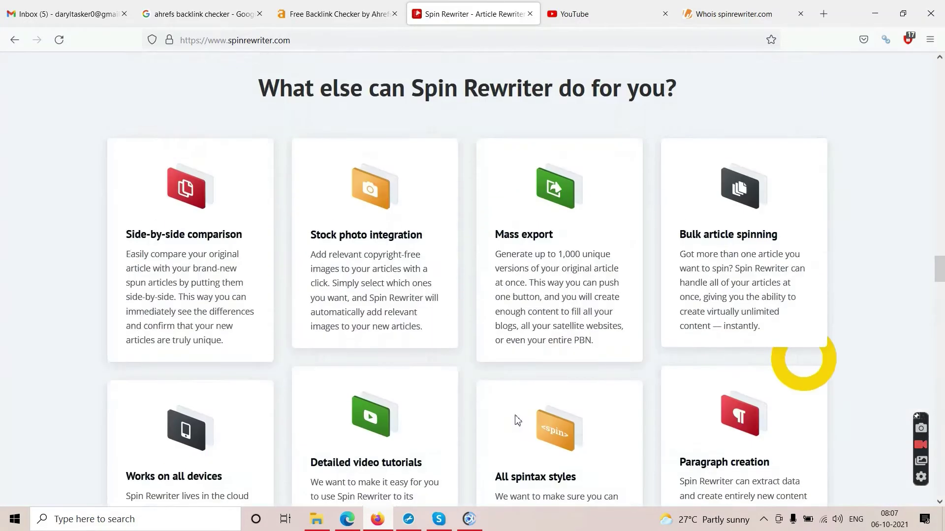
{"action": "scroll", "coordinate": [517, 418], "scroll_direction": "up", "scroll_amount": 15}
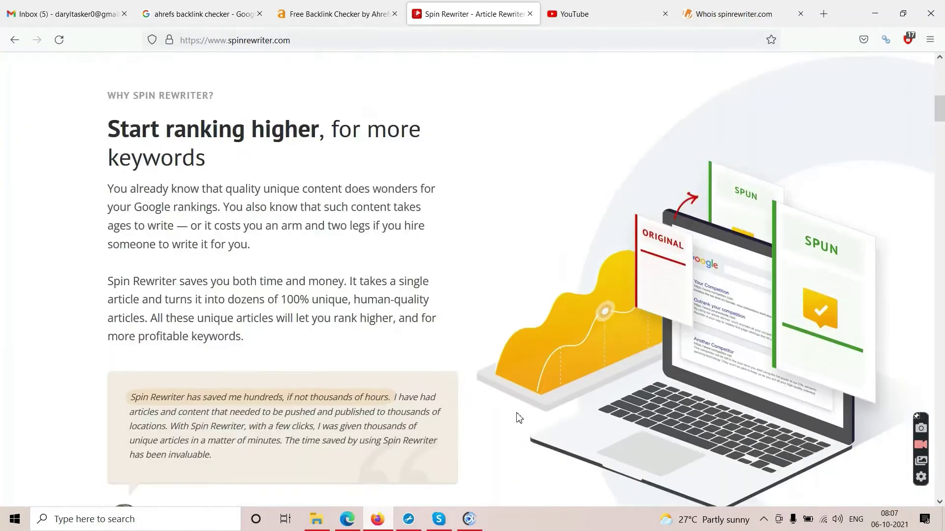
{"action": "left_click", "coordinate": [442, 93]}
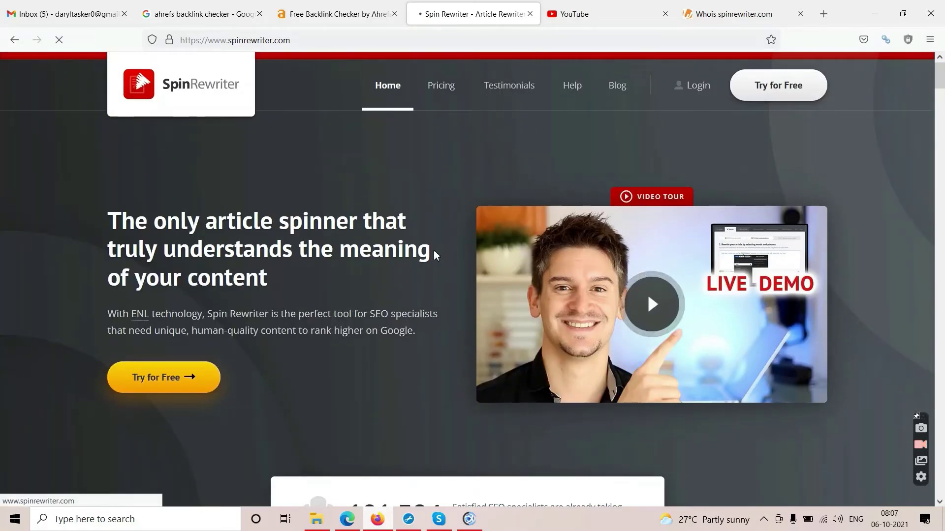
{"action": "scroll", "coordinate": [390, 234], "scroll_direction": "down", "scroll_amount": 4}
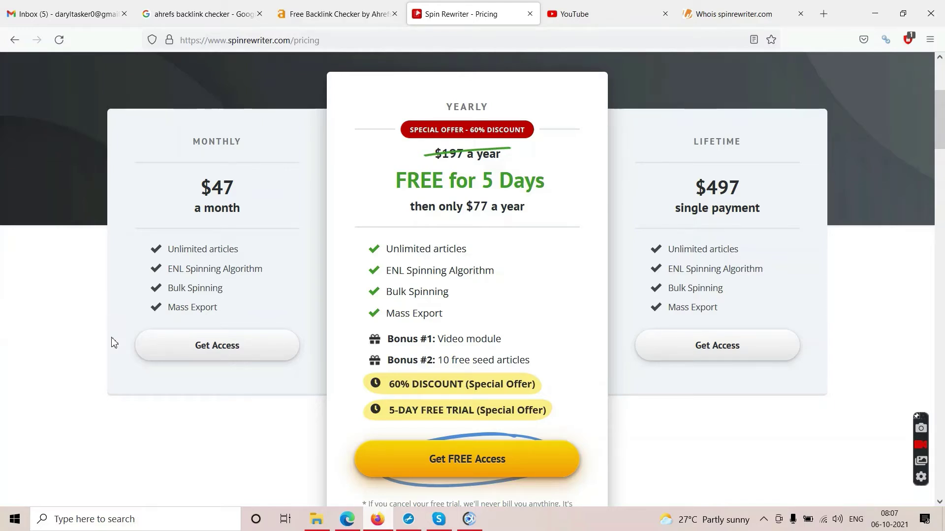
Check the Whois record for spinrewriter.com, highlighting the domain's registration date and expiry date.
{"action": "left_click", "coordinate": [725, 6]}
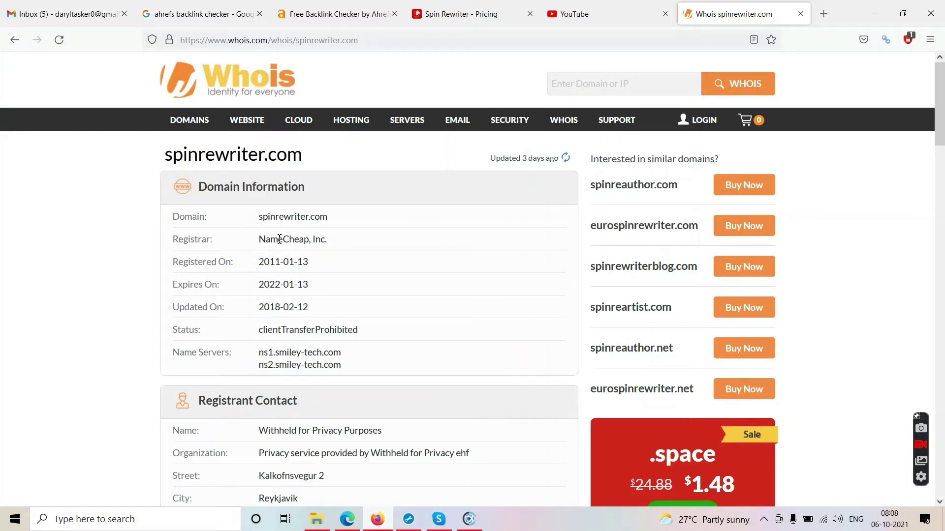
{"action": "triple_click", "coordinate": [260, 262]}
{"action": "triple_click", "coordinate": [318, 267]}
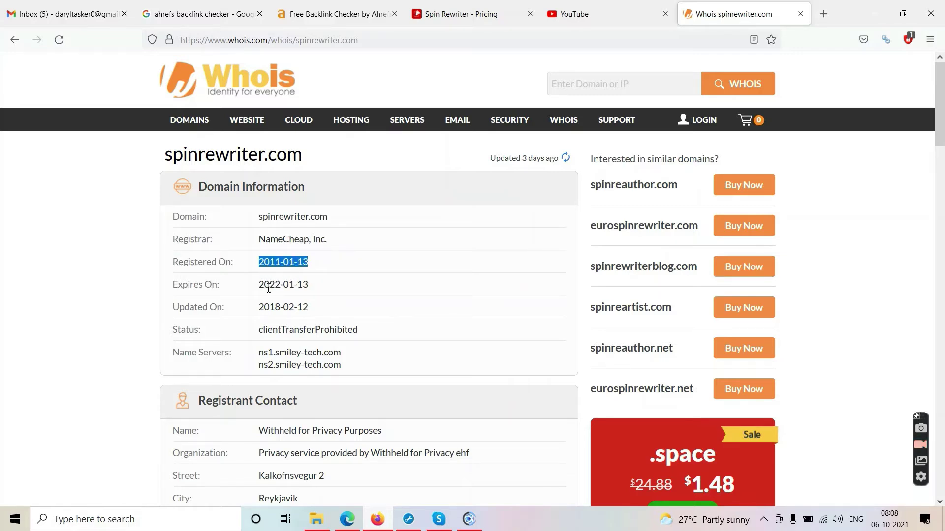
{"action": "left_click_drag", "start_coordinate": [259, 288], "coordinate": [311, 293]}
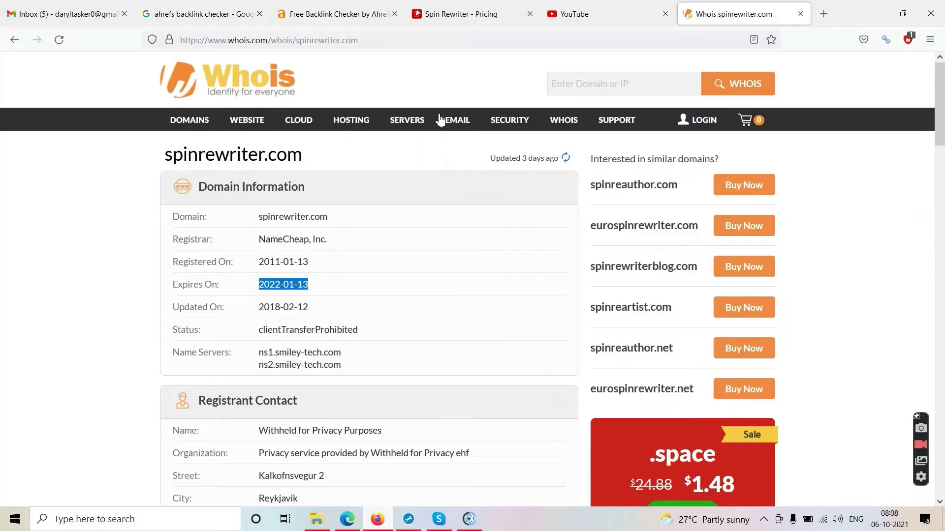
Return to the Spin Rewriter pricing page and highlight the 5-day free trial offer and the Lifetime plan's price and unlimited articles.
{"action": "left_click", "coordinate": [460, 14]}
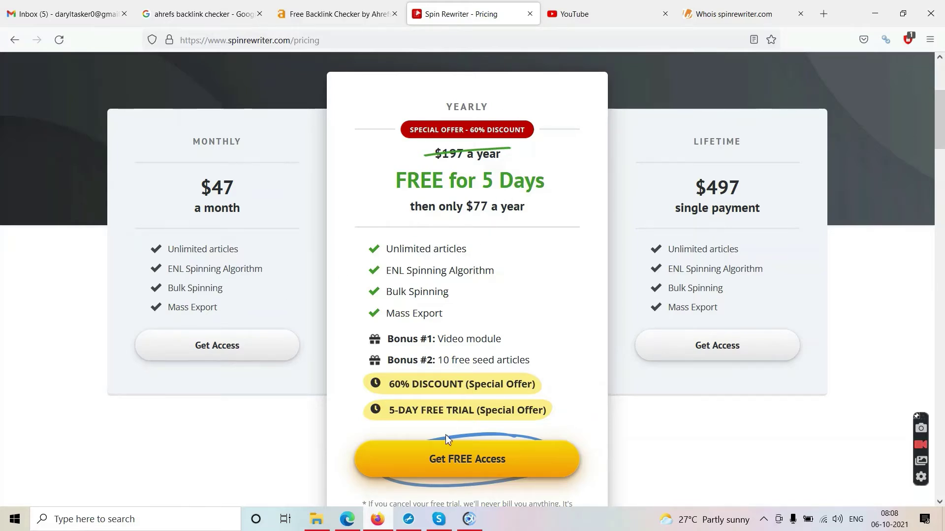
{"action": "left_click_drag", "start_coordinate": [393, 412], "coordinate": [548, 412]}
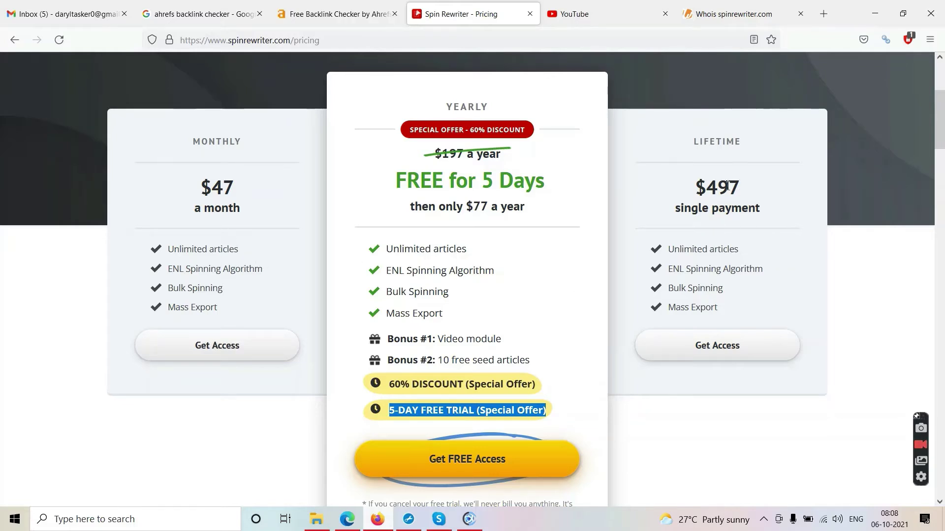
{"action": "left_click_drag", "start_coordinate": [693, 187], "coordinate": [762, 194]}
{"action": "left_click_drag", "start_coordinate": [667, 249], "coordinate": [749, 261]}
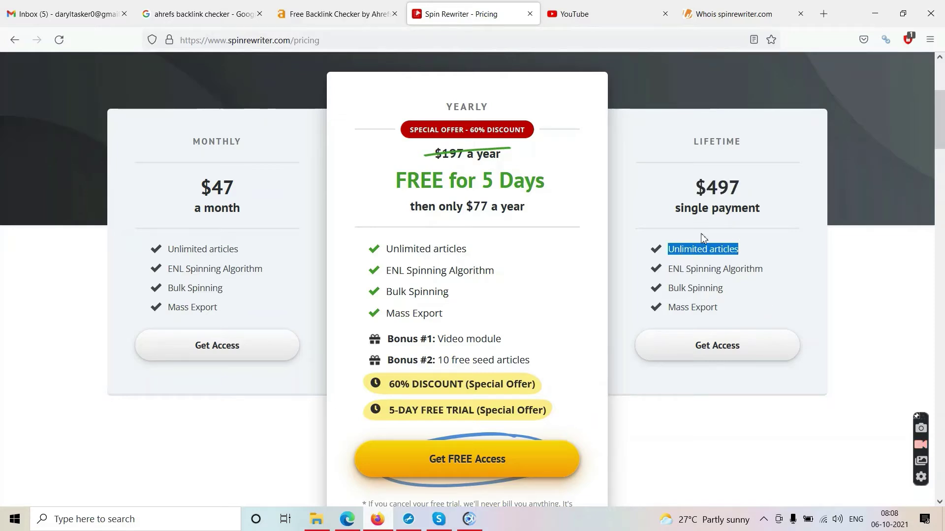
Compare the Yearly plan's free period with the Monthly and Lifetime prices by highlighting each, and view the perks section.
{"action": "scroll", "coordinate": [606, 321], "scroll_direction": "down", "scroll_amount": 3}
{"action": "scroll", "coordinate": [606, 320], "scroll_direction": "up", "scroll_amount": 1}
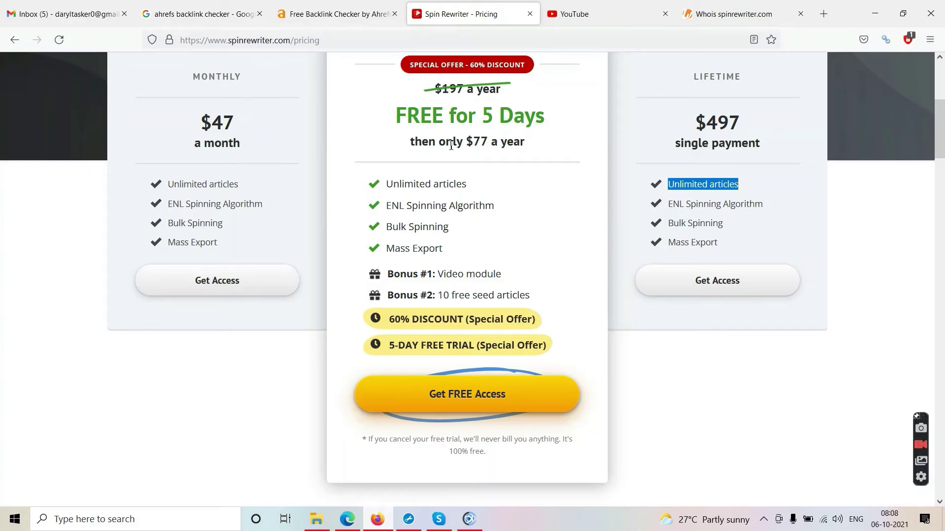
{"action": "triple_click", "coordinate": [439, 119]}
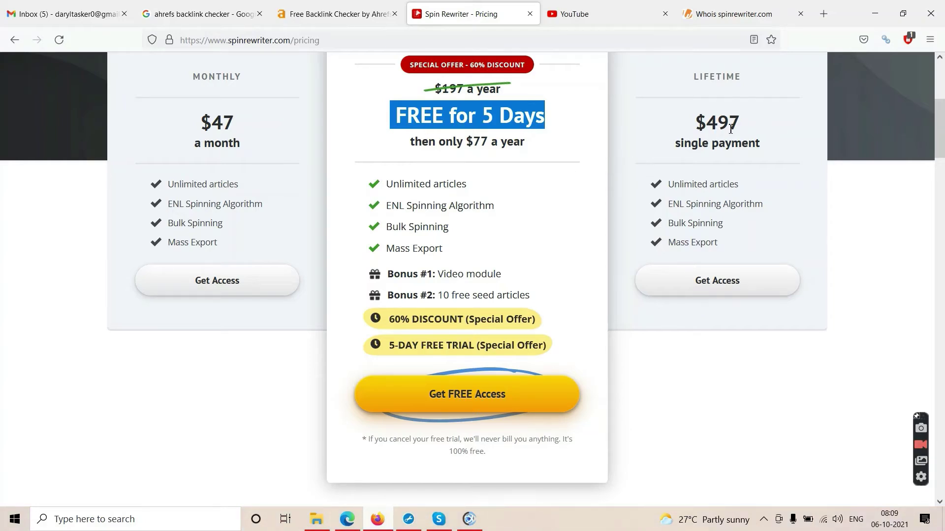
{"action": "left_click_drag", "start_coordinate": [190, 122], "coordinate": [251, 137]}
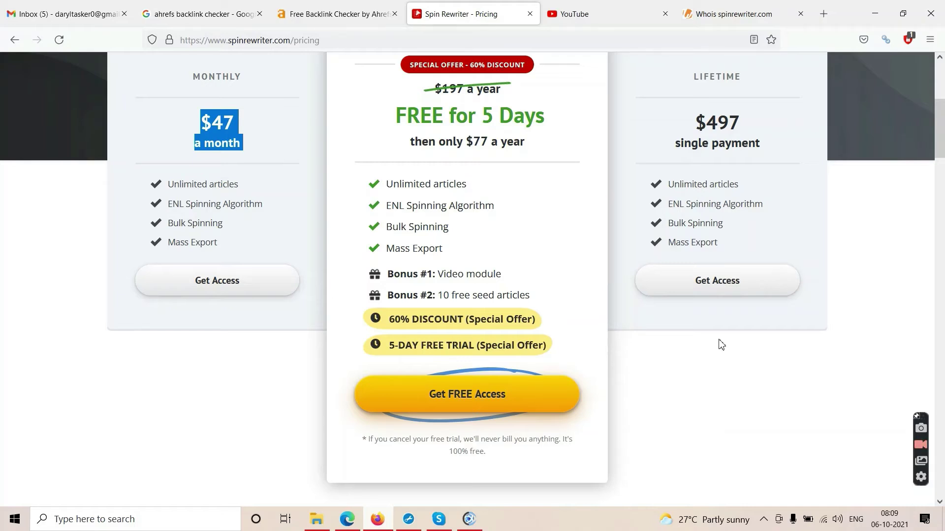
{"action": "left_click_drag", "start_coordinate": [712, 123], "coordinate": [746, 125]}
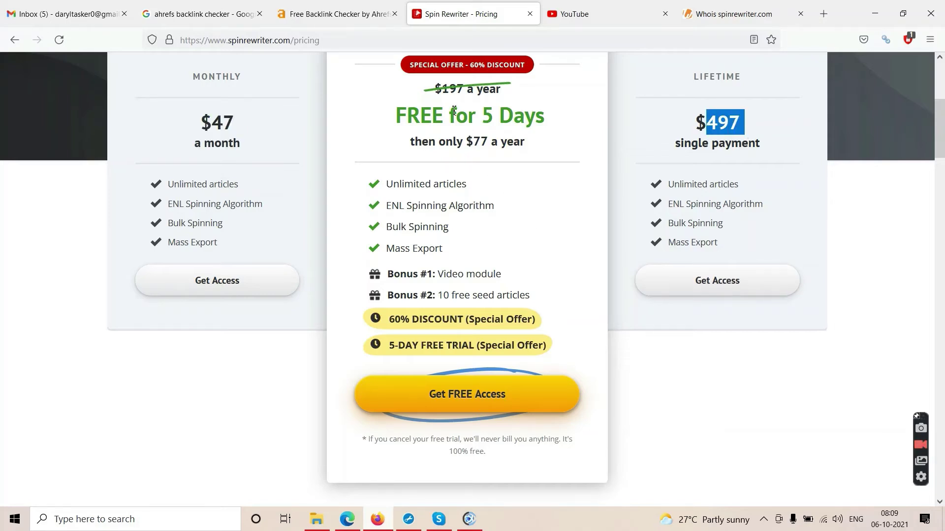
{"action": "left_click_drag", "start_coordinate": [450, 115], "coordinate": [542, 129]}
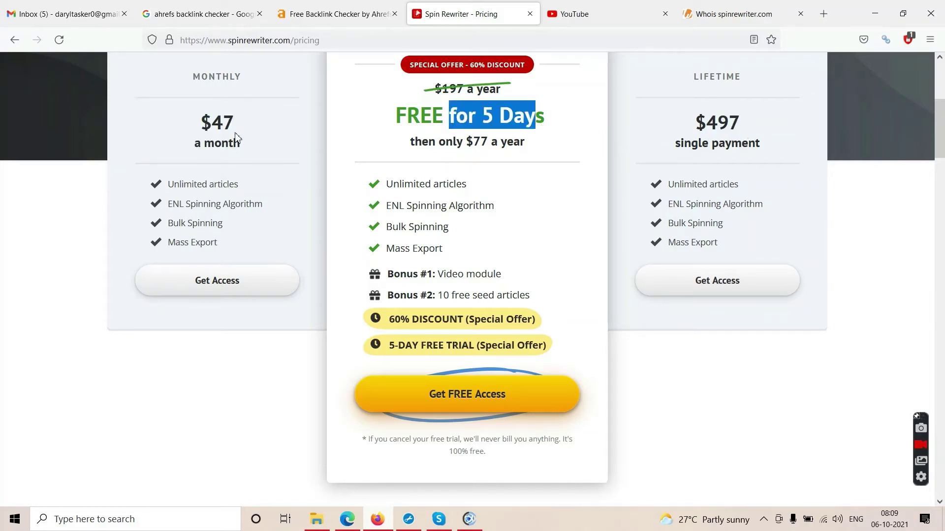
{"action": "left_click_drag", "start_coordinate": [201, 123], "coordinate": [246, 129]}
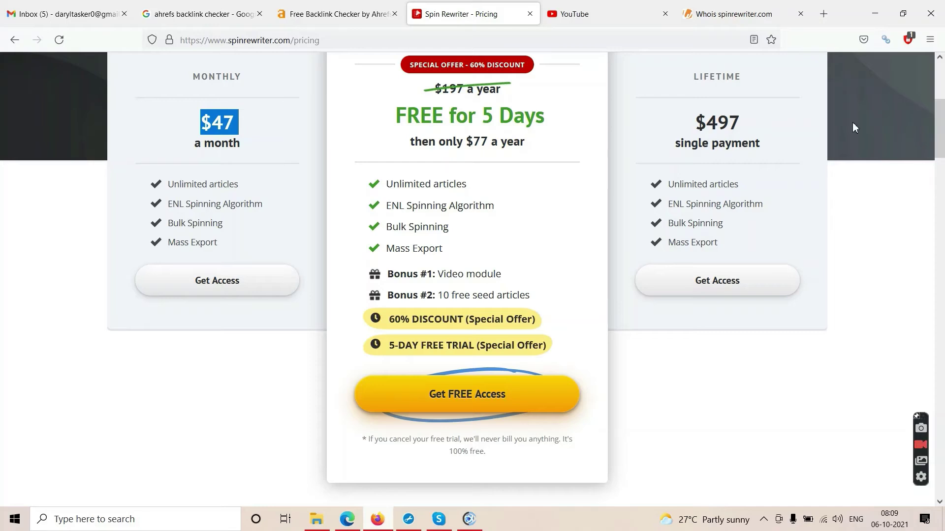
{"action": "left_click_drag", "start_coordinate": [707, 119], "coordinate": [755, 163]}
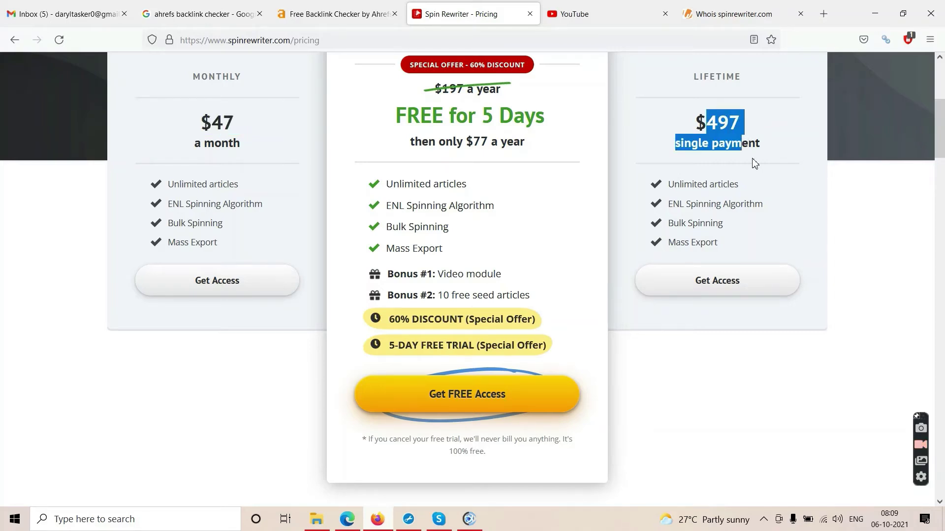
{"action": "scroll", "coordinate": [769, 163], "scroll_direction": "down", "scroll_amount": 15}
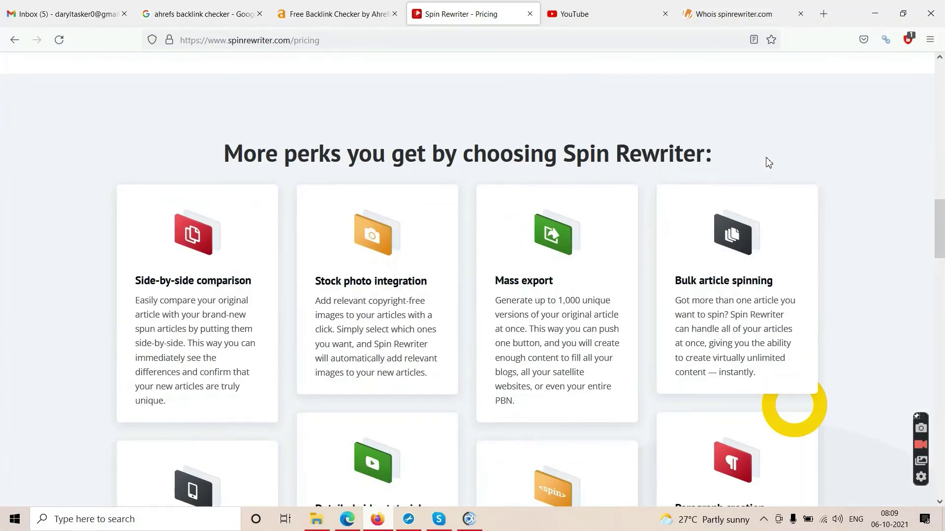
Look through the pricing page's perks, frequently asked questions and testimonials, and return to the plans.
{"action": "scroll", "coordinate": [769, 162], "scroll_direction": "up", "scroll_amount": 6}
{"action": "scroll", "coordinate": [768, 162], "scroll_direction": "down", "scroll_amount": 20}
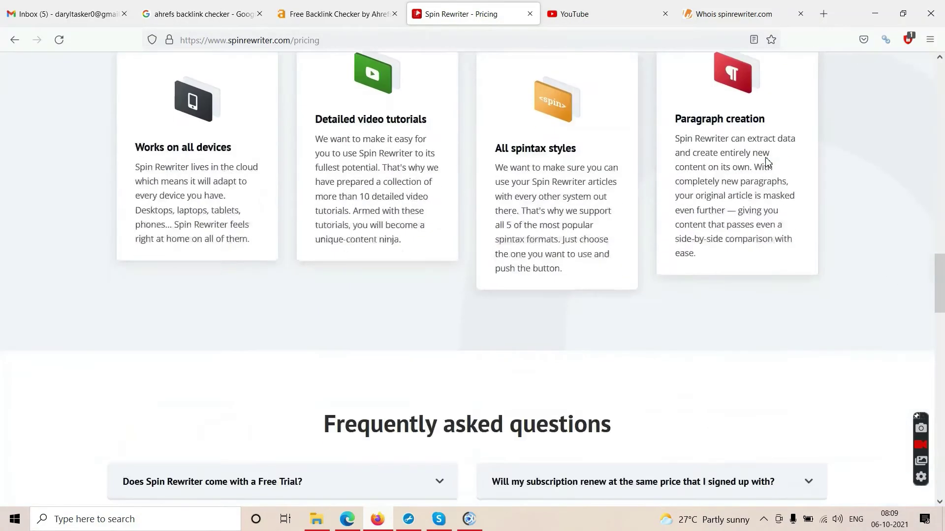
{"action": "scroll", "coordinate": [768, 163], "scroll_direction": "up", "scroll_amount": 15}
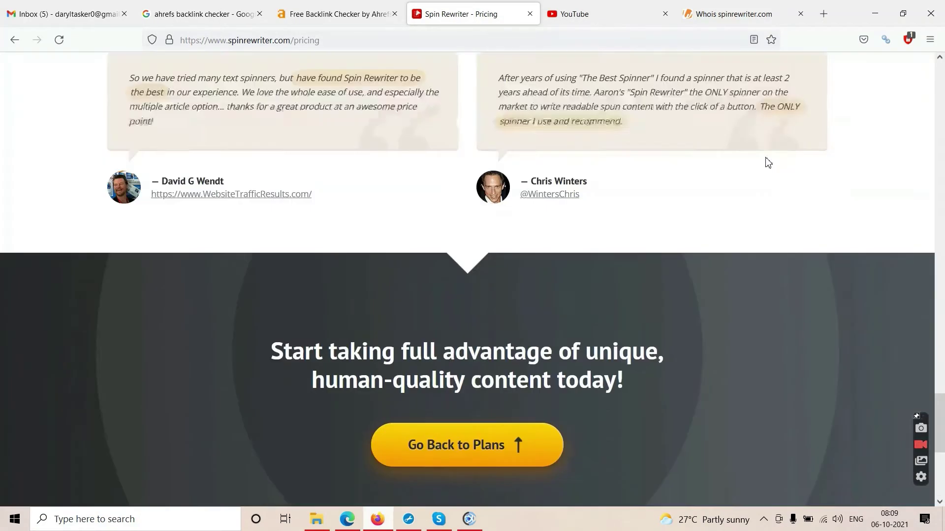
{"action": "scroll", "coordinate": [768, 162], "scroll_direction": "up", "scroll_amount": 12}
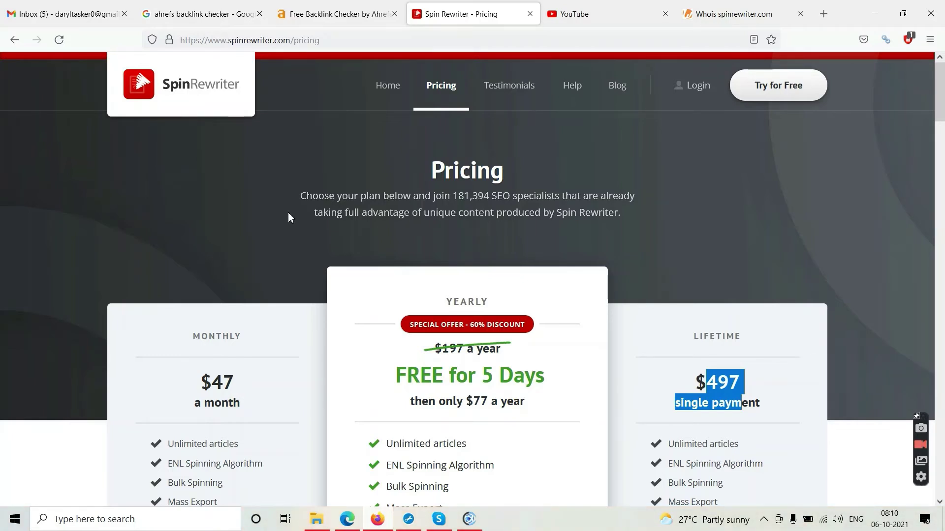
Replace the earlier Google query with "article rewriter" and run the search.
{"action": "left_click", "coordinate": [202, 14]}
{"action": "key", "text": "ctrl+a"}
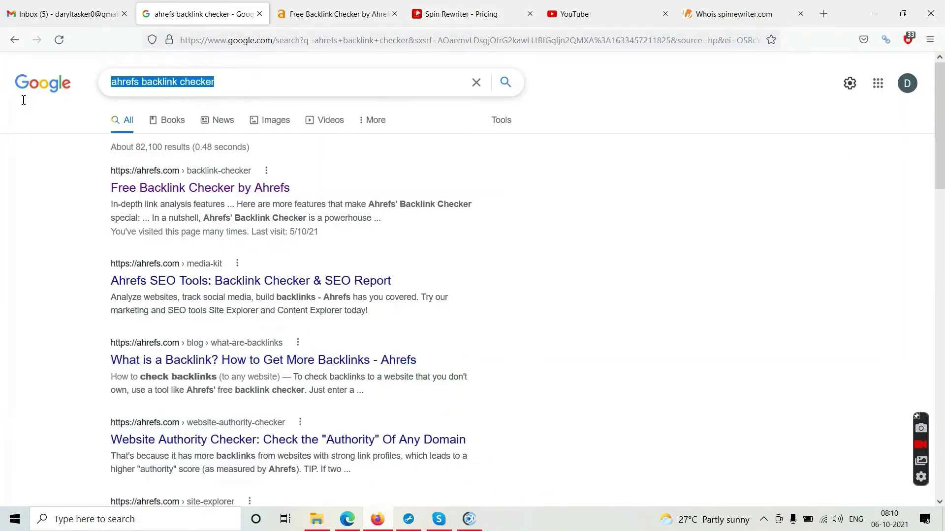
{"action": "key", "text": "BackSpace"}
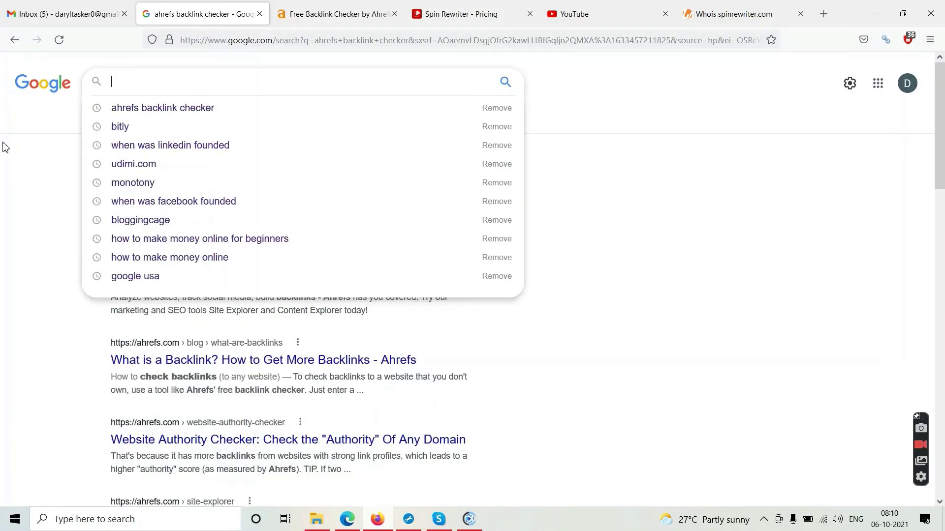
{"action": "type", "text": "article "}
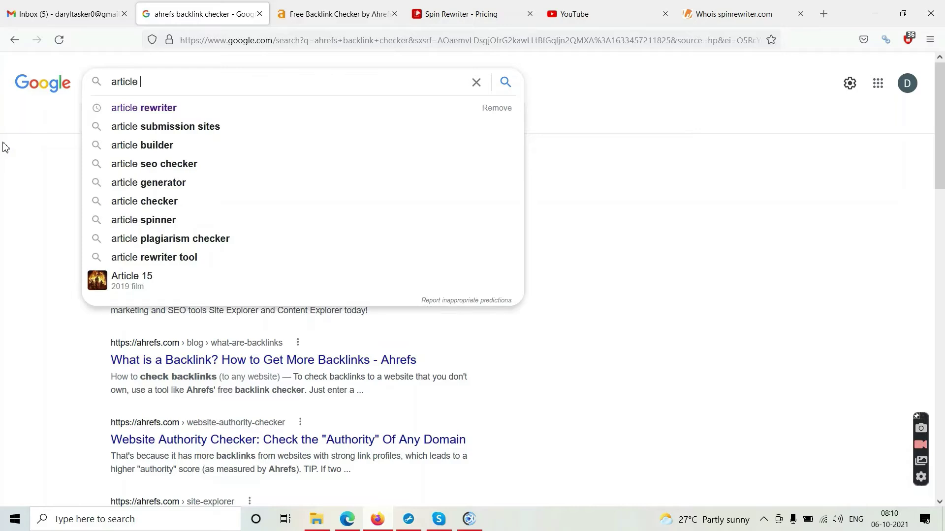
{"action": "type", "text": "re"}
{"action": "key", "text": "Down"}
{"action": "key", "text": "Return"}
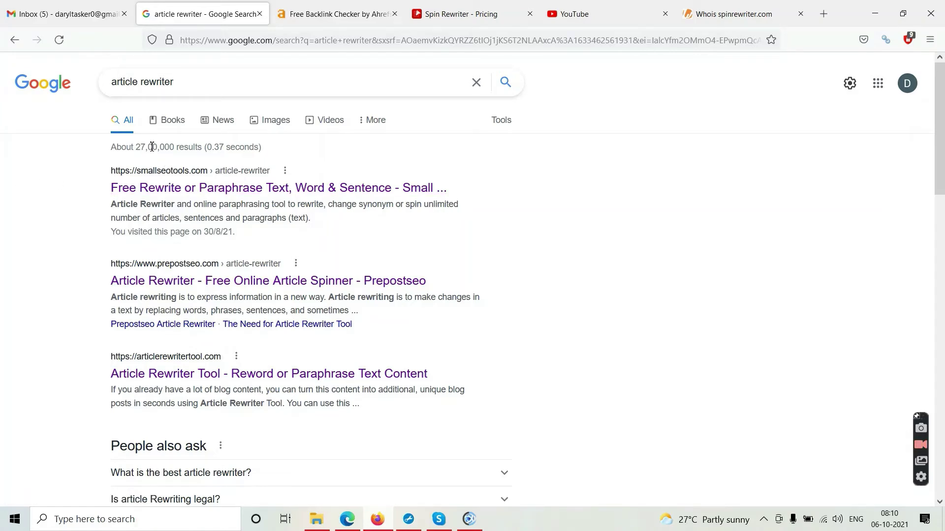
Open the smallseotools.com article rewriter result in a new tab and make its content box ready for text.
{"action": "right_click", "coordinate": [170, 191]}
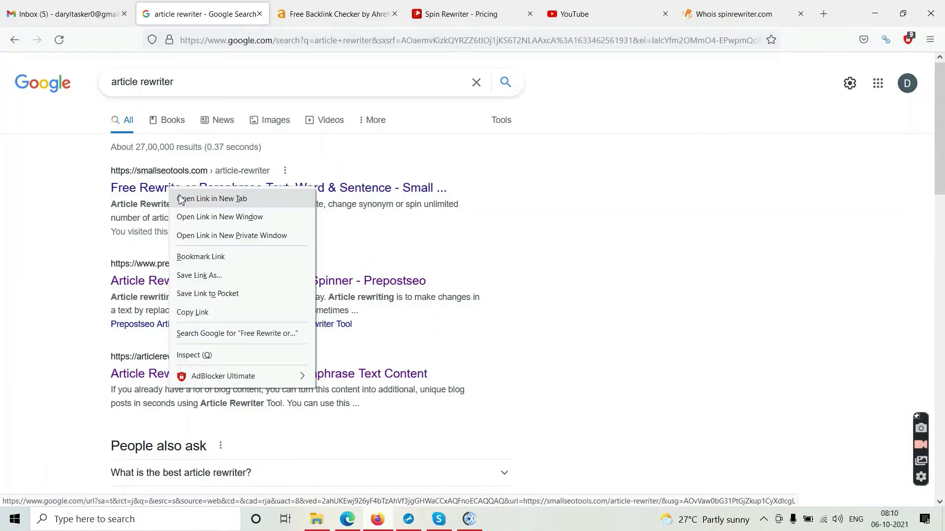
{"action": "left_click", "coordinate": [178, 197]}
{"action": "left_click", "coordinate": [253, 12]}
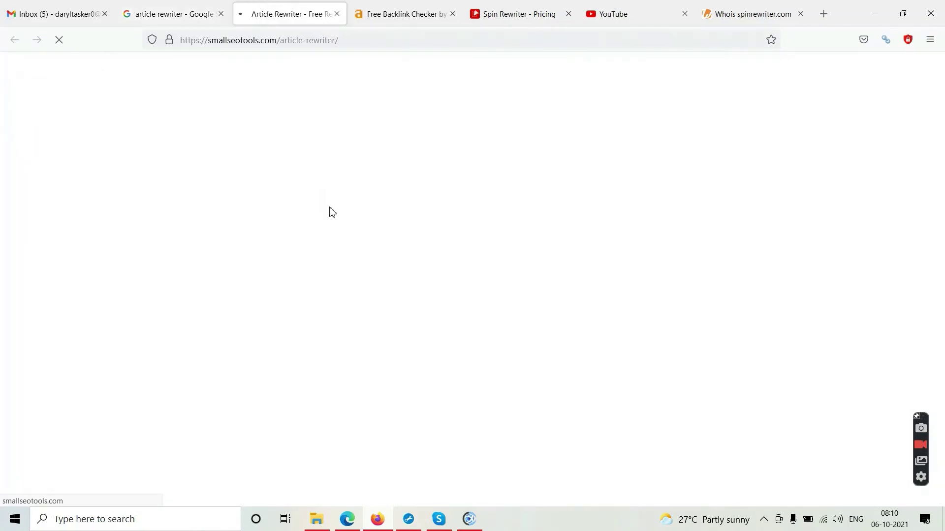
{"action": "scroll", "coordinate": [317, 281], "scroll_direction": "down", "scroll_amount": 3}
{"action": "scroll", "coordinate": [318, 281], "scroll_direction": "down", "scroll_amount": 3}
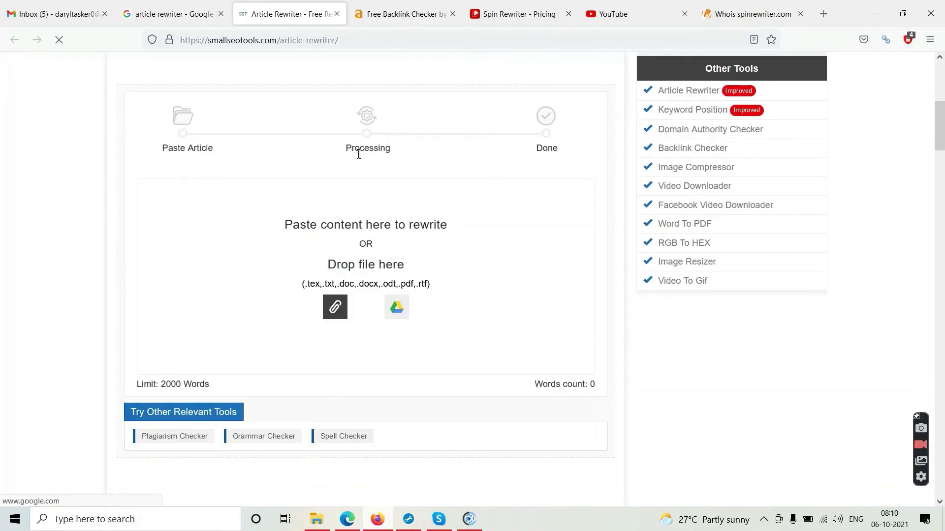
{"action": "left_click", "coordinate": [329, 254]}
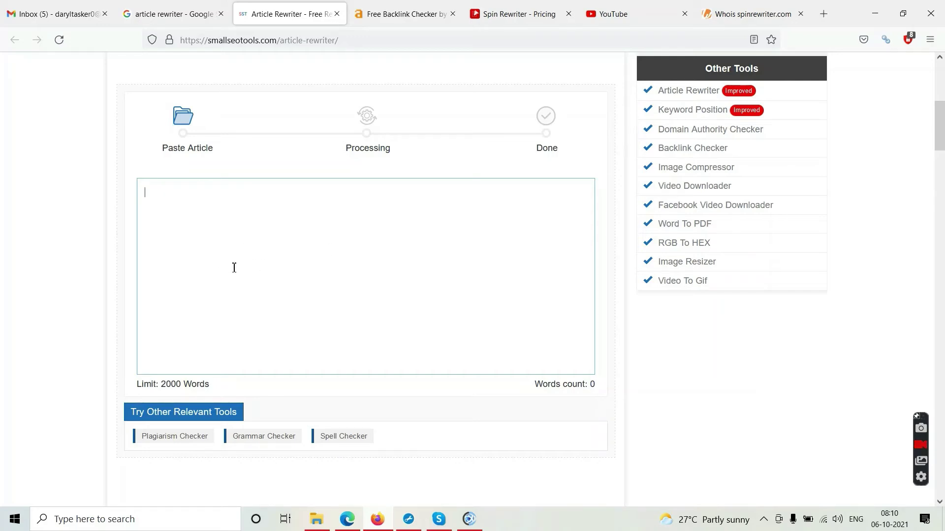
Copy the Spin Rewriter homepage text from the headline through the testimonial under "What makes Spin Rewriter different?" and paste it into the article rewriter.
{"action": "key", "text": "ctrl+Tab"}
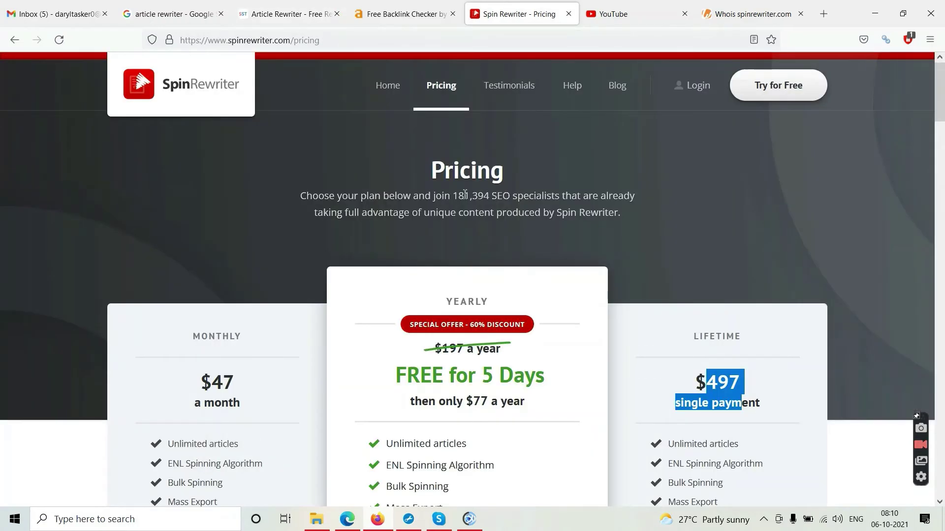
{"action": "left_click", "coordinate": [388, 86]}
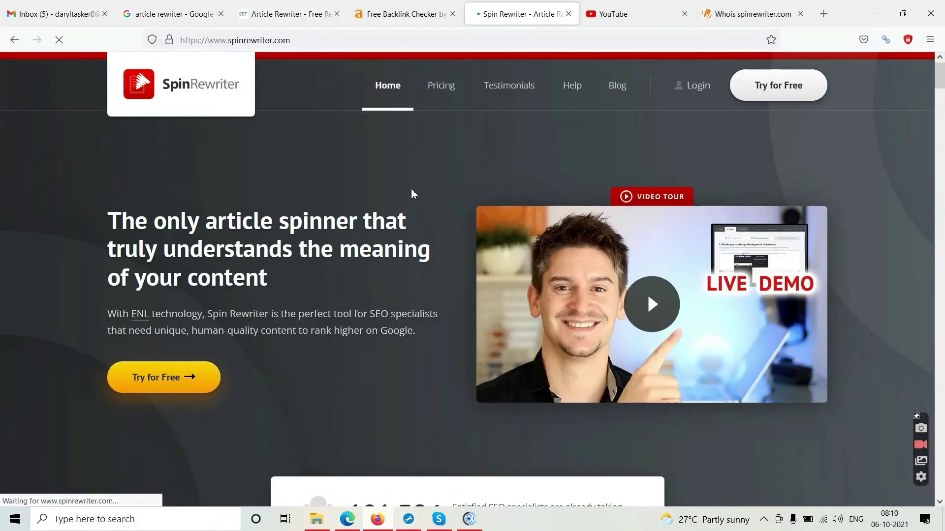
{"action": "scroll", "coordinate": [412, 194], "scroll_direction": "down", "scroll_amount": 2}
{"action": "left_click_drag", "start_coordinate": [109, 154], "coordinate": [621, 530]}
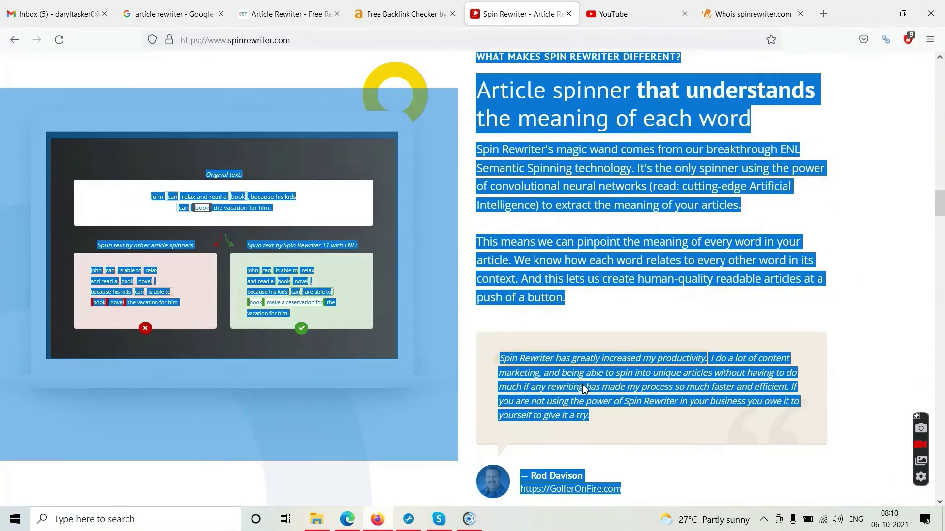
{"action": "left_click", "coordinate": [313, 5]}
{"action": "left_click", "coordinate": [264, 229]}
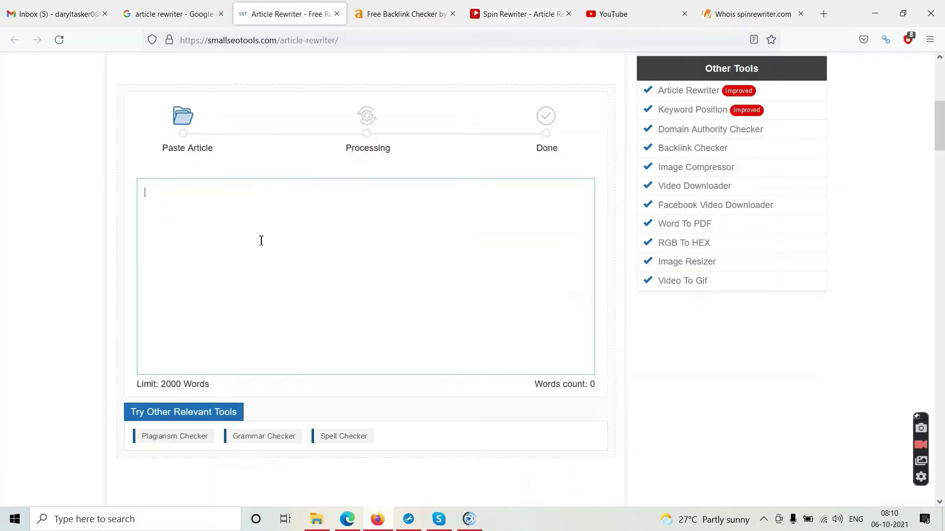
{"action": "key", "text": "ctrl+v"}
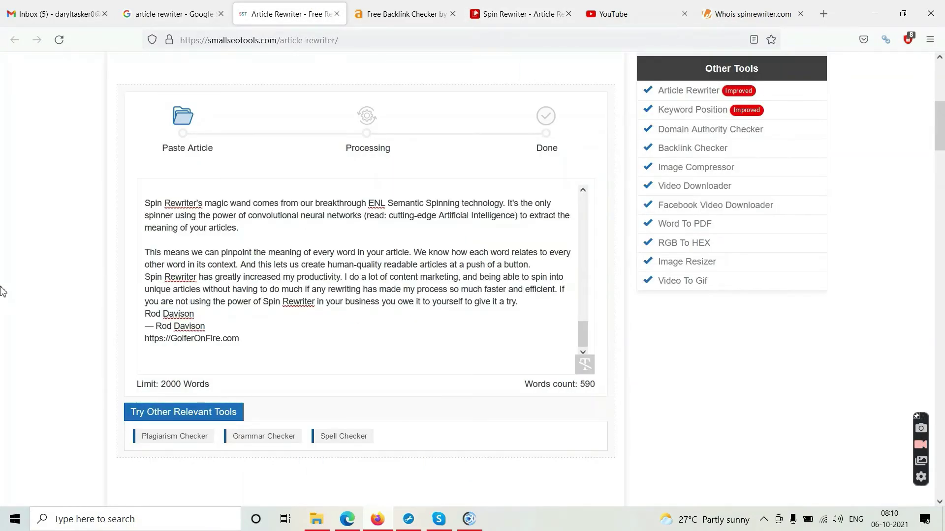
Highlight the free article rewriter's word limit and word count below the pasted text.
{"action": "scroll", "coordinate": [2, 291], "scroll_direction": "down", "scroll_amount": 1}
{"action": "left_click_drag", "start_coordinate": [143, 320], "coordinate": [223, 326]}
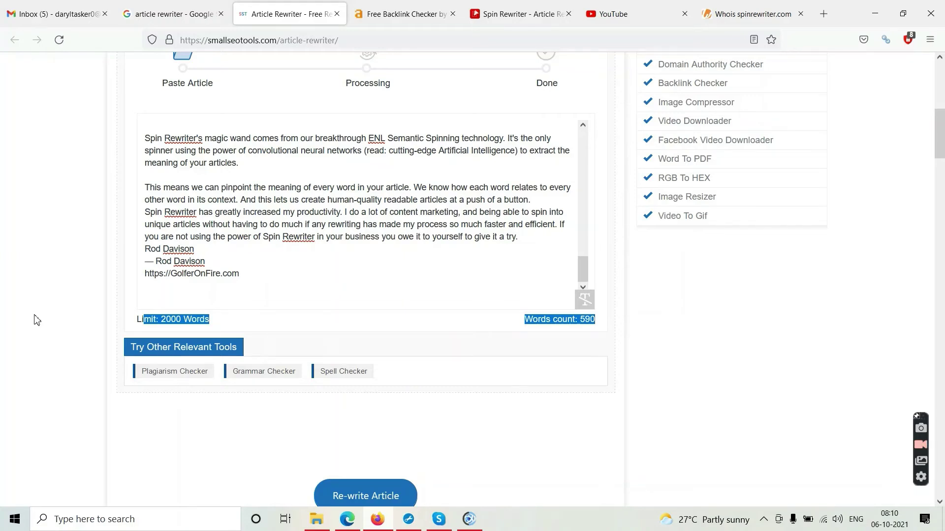
{"action": "left_click", "coordinate": [1, 311]}
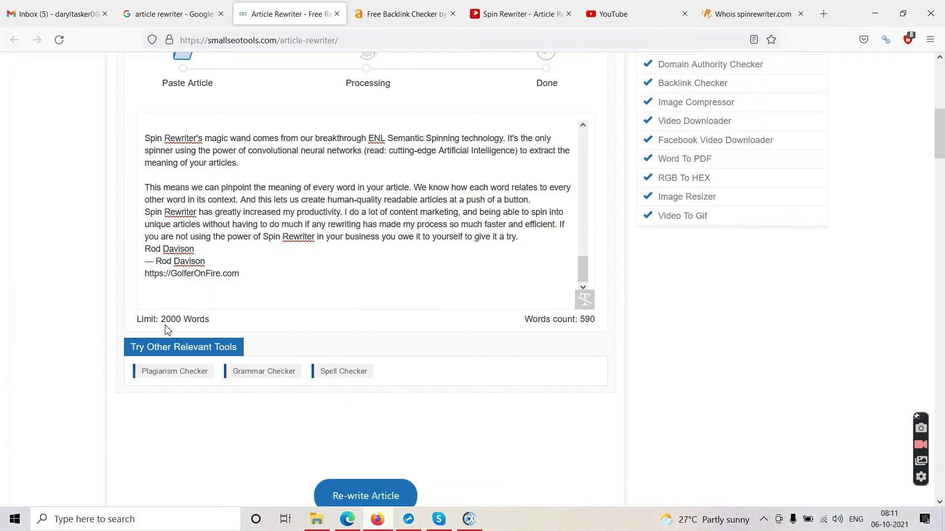
{"action": "scroll", "coordinate": [177, 296], "scroll_direction": "up", "scroll_amount": 2}
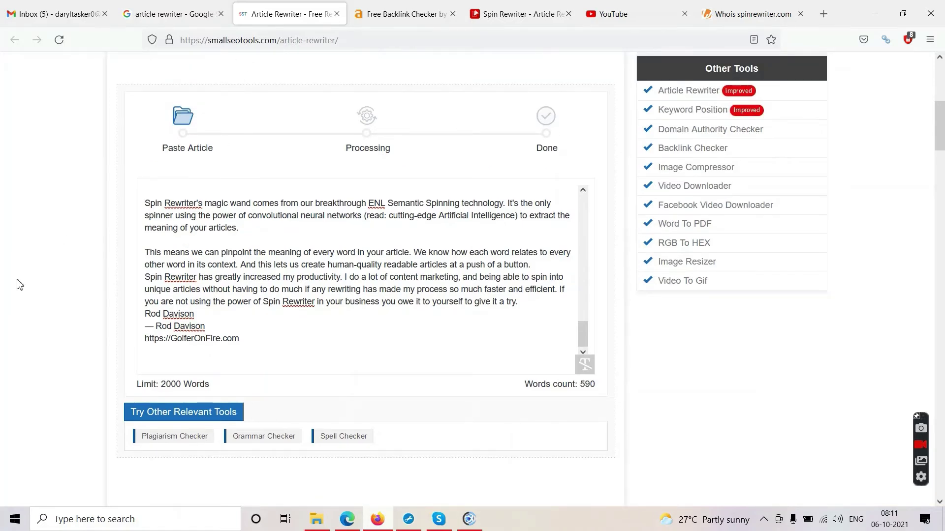
{"action": "double_click", "coordinate": [166, 387]}
{"action": "left_click", "coordinate": [130, 9]}
{"action": "left_click", "coordinate": [255, 8]}
Try to rewrite the pasted Spin Rewriter text with the Small SEO Tools article rewriter and look at the Result section.
{"action": "scroll", "coordinate": [231, 377], "scroll_direction": "down", "scroll_amount": 4}
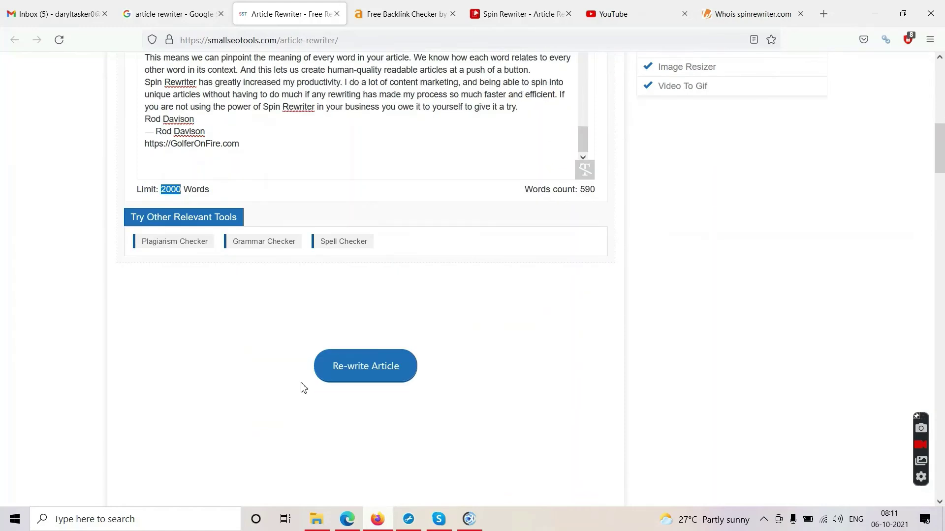
{"action": "left_click", "coordinate": [328, 377]}
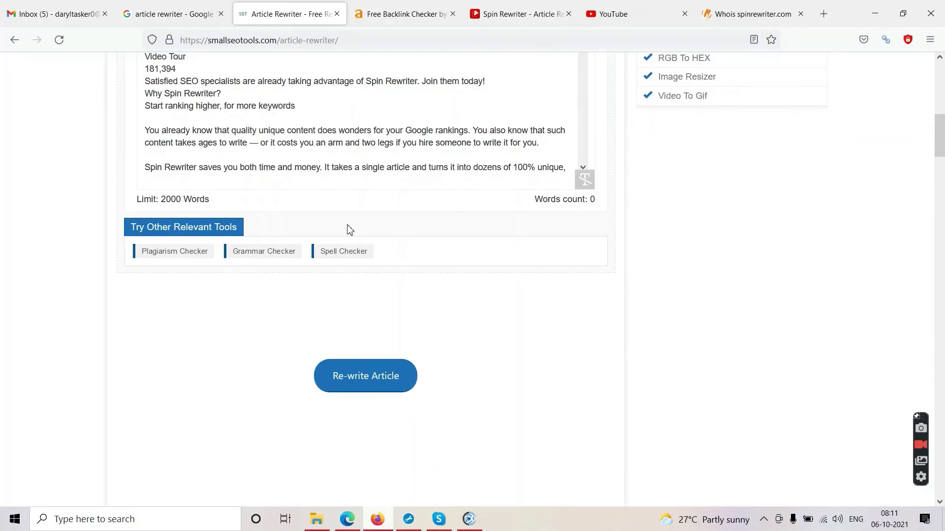
{"action": "scroll", "coordinate": [369, 296], "scroll_direction": "down", "scroll_amount": 5}
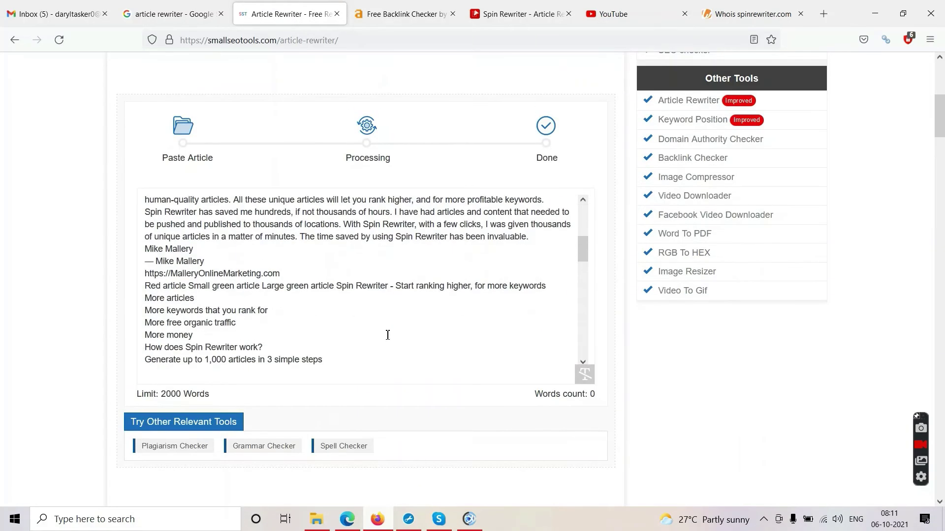
{"action": "scroll", "coordinate": [379, 398], "scroll_direction": "down", "scroll_amount": 5}
{"action": "left_click", "coordinate": [368, 325]}
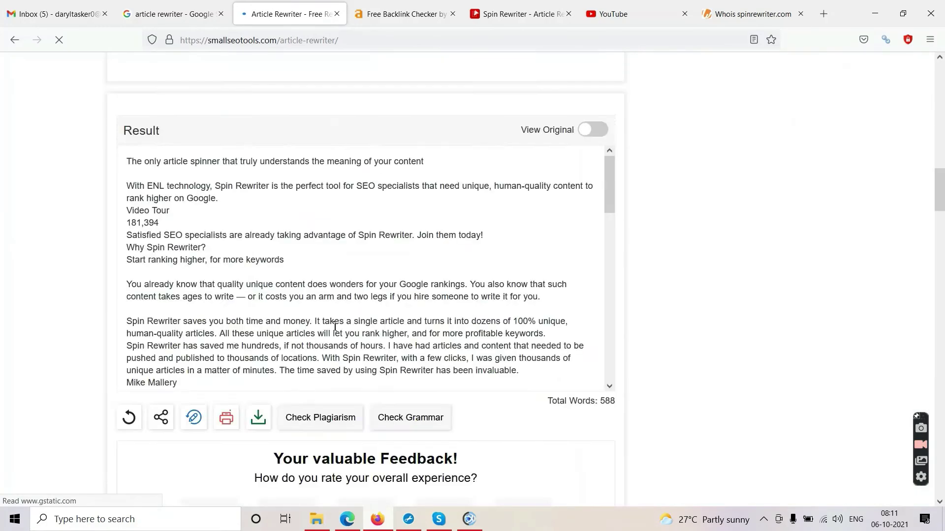
{"action": "scroll", "coordinate": [359, 309], "scroll_direction": "down", "scroll_amount": 5}
{"action": "scroll", "coordinate": [360, 309], "scroll_direction": "up", "scroll_amount": 2}
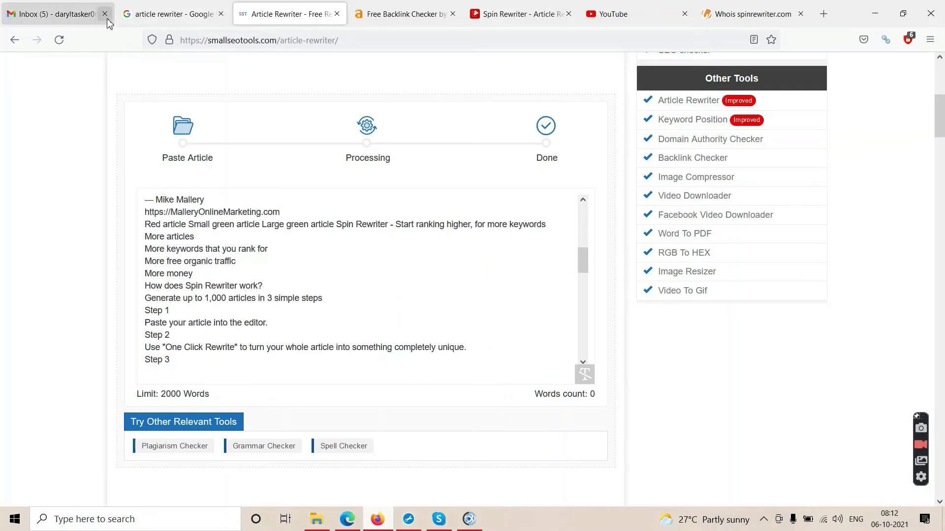
Reload the article rewriter page, agreeing to resend the submitted information.
{"action": "left_click", "coordinate": [59, 39]}
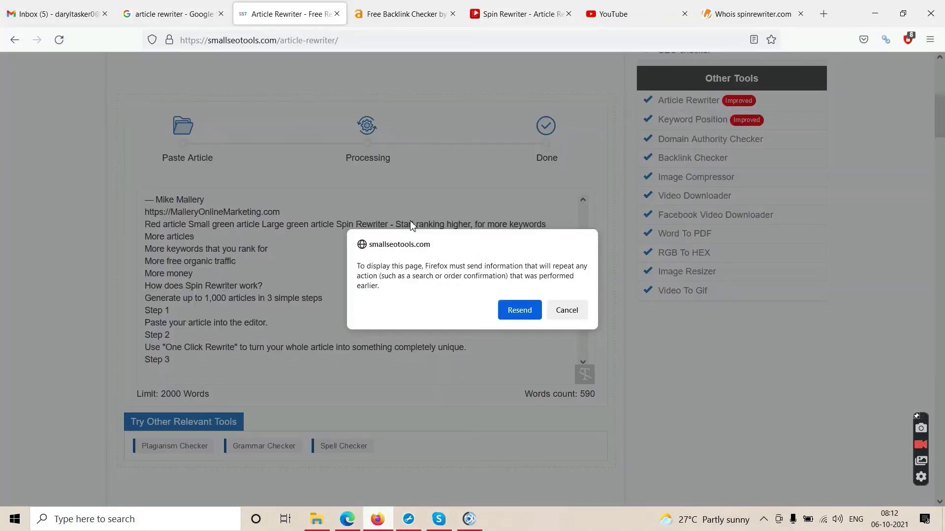
{"action": "left_click", "coordinate": [511, 314]}
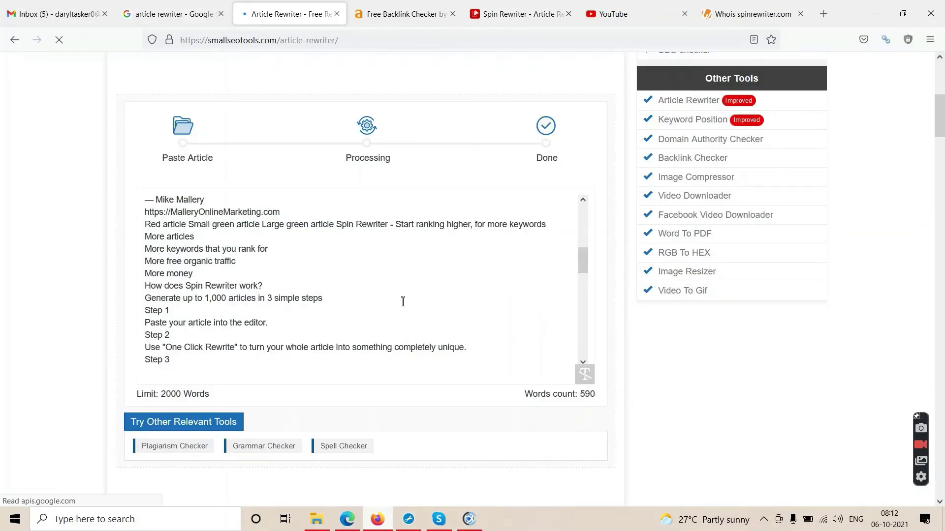
{"action": "scroll", "coordinate": [419, 329], "scroll_direction": "down", "scroll_amount": 4}
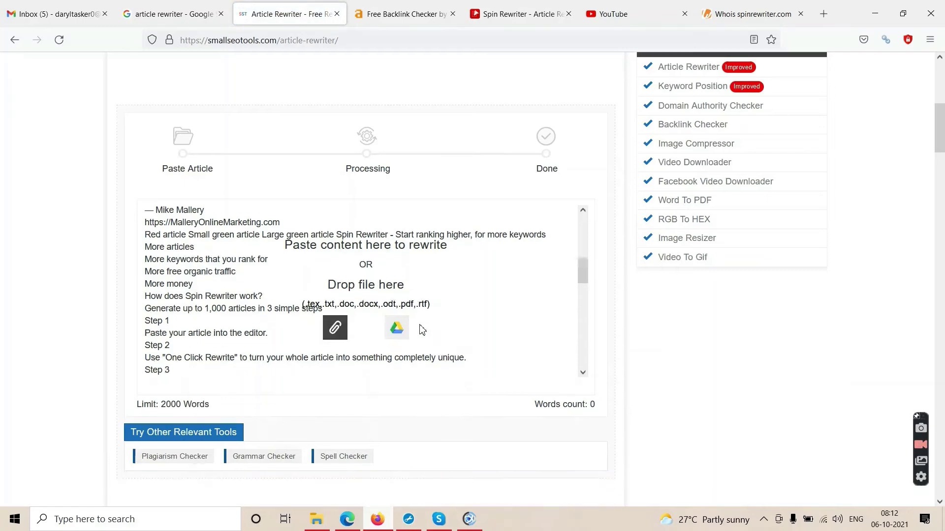
Replace all the text in the article rewriter with the copied homepage text and rewrite it again.
{"action": "scroll", "coordinate": [419, 330], "scroll_direction": "up", "scroll_amount": 3}
{"action": "left_click", "coordinate": [296, 220]}
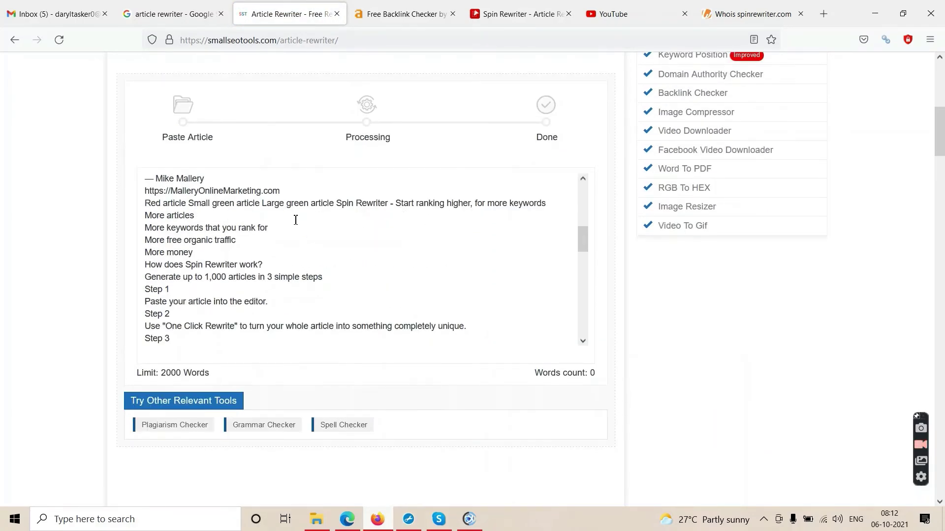
{"action": "key", "text": "ctrl+a"}
{"action": "key", "text": "ctrl+v"}
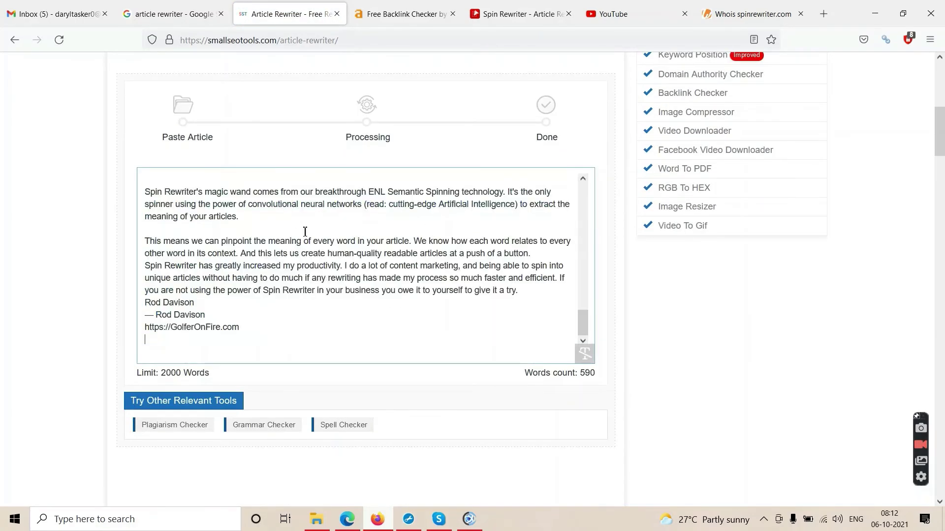
{"action": "scroll", "coordinate": [3, 289], "scroll_direction": "down", "scroll_amount": 5}
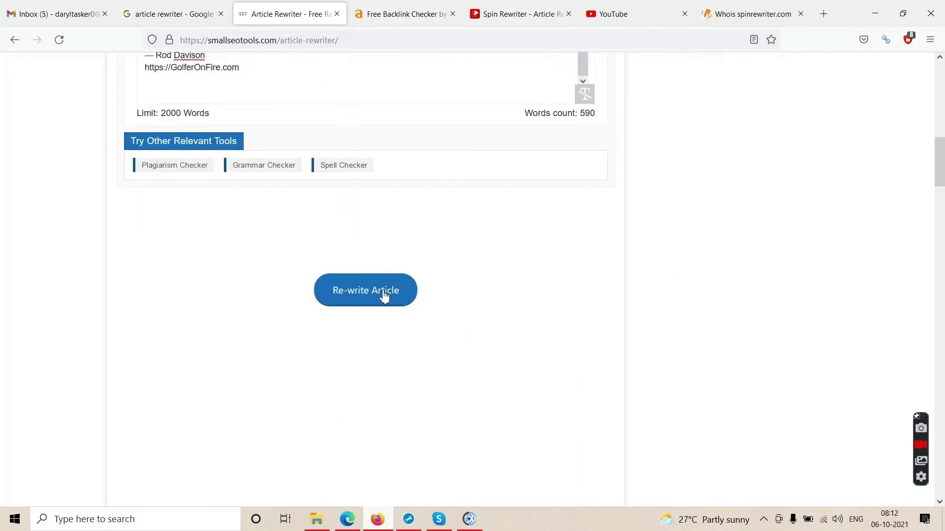
{"action": "left_click", "coordinate": [383, 294]}
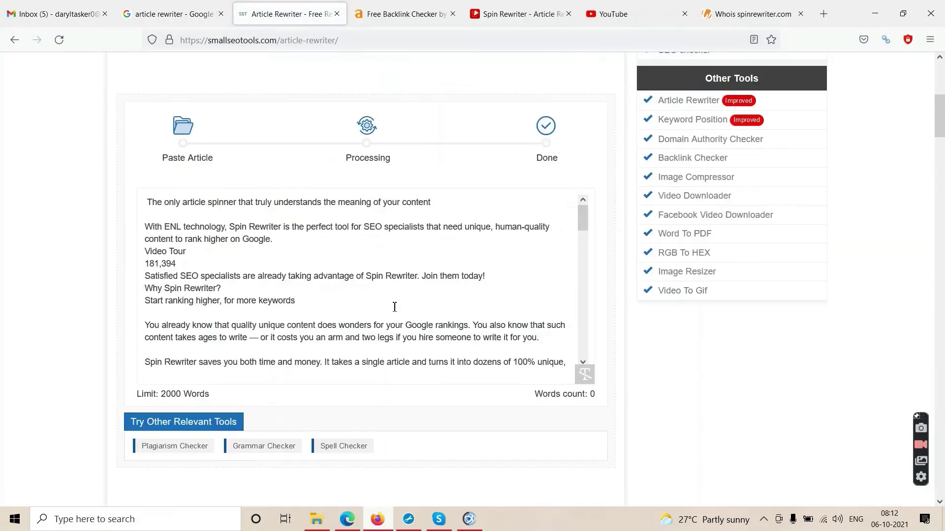
{"action": "scroll", "coordinate": [409, 319], "scroll_direction": "down", "scroll_amount": 5}
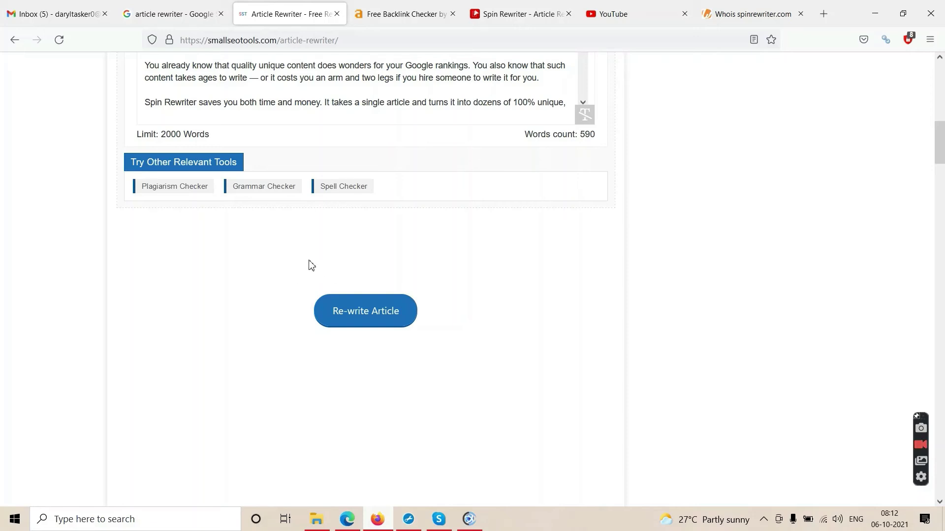
Switch to Microsoft Edge and open the smallseotools.com article rewriter in a new tab from the "article rewriter" search results.
{"action": "left_click", "coordinate": [347, 520]}
{"action": "left_click", "coordinate": [146, 5]}
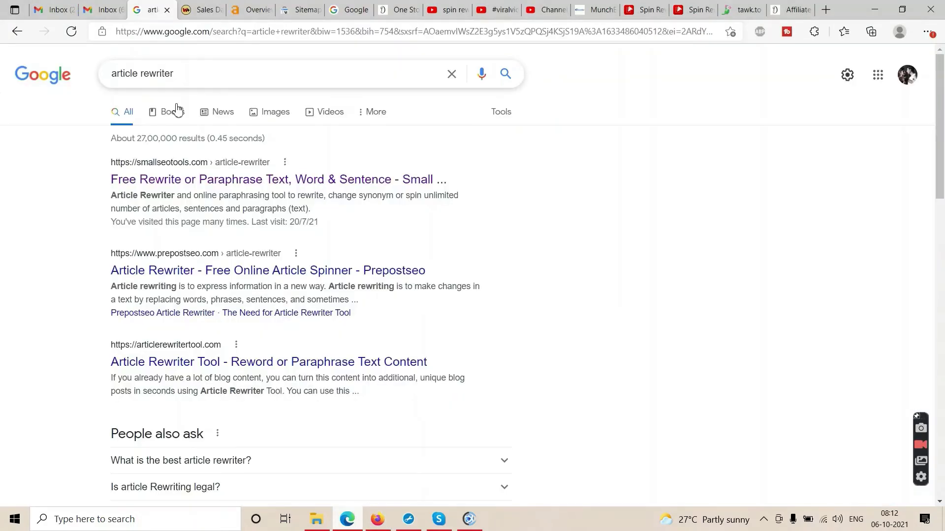
{"action": "right_click", "coordinate": [196, 180]}
{"action": "left_click", "coordinate": [227, 190]}
{"action": "left_click", "coordinate": [186, 12]}
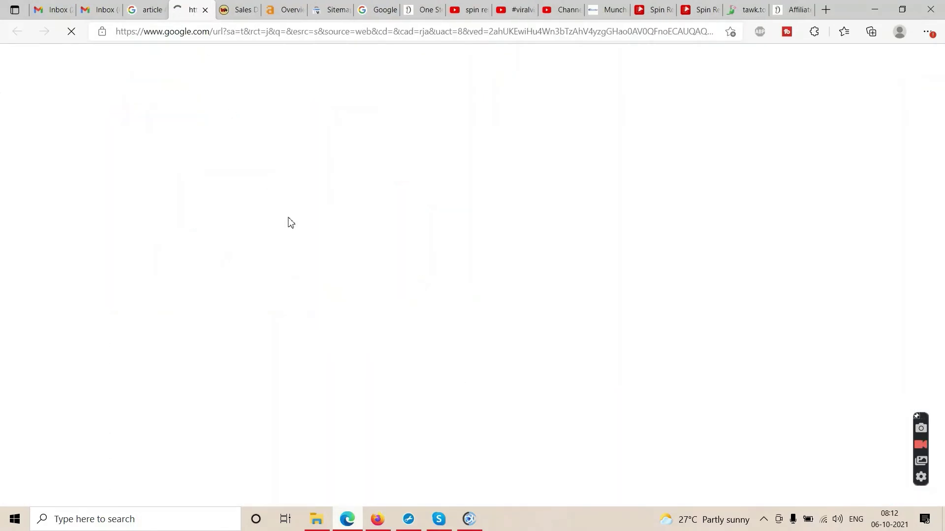
{"action": "scroll", "coordinate": [331, 280], "scroll_direction": "down", "scroll_amount": 12}
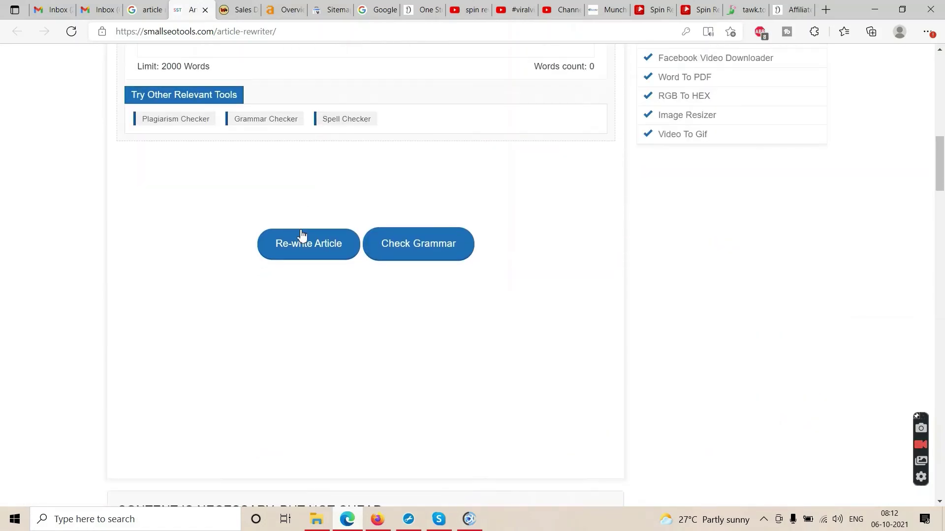
Paste the copied Spin Rewriter homepage text into the Small SEO Tools article rewriter and rewrite the article.
{"action": "scroll", "coordinate": [301, 238], "scroll_direction": "up", "scroll_amount": 5}
{"action": "left_click", "coordinate": [304, 209]}
{"action": "key", "text": "ctrl+v"}
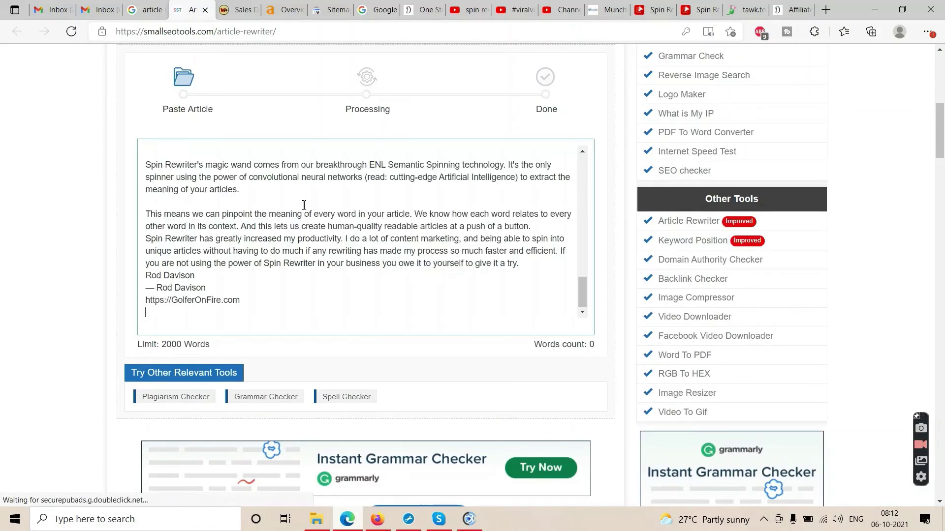
{"action": "scroll", "coordinate": [3, 281], "scroll_direction": "down", "scroll_amount": 1}
{"action": "scroll", "coordinate": [2, 282], "scroll_direction": "down", "scroll_amount": 7}
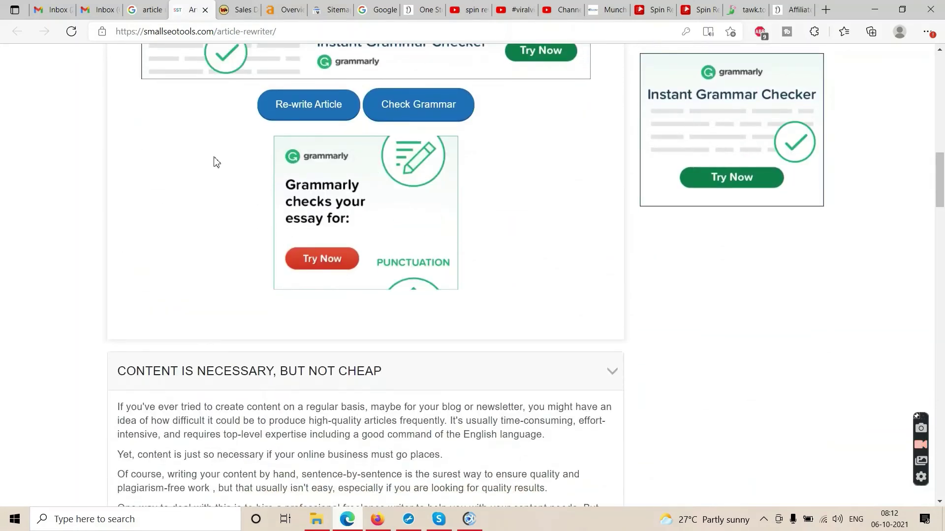
{"action": "left_click", "coordinate": [285, 119]}
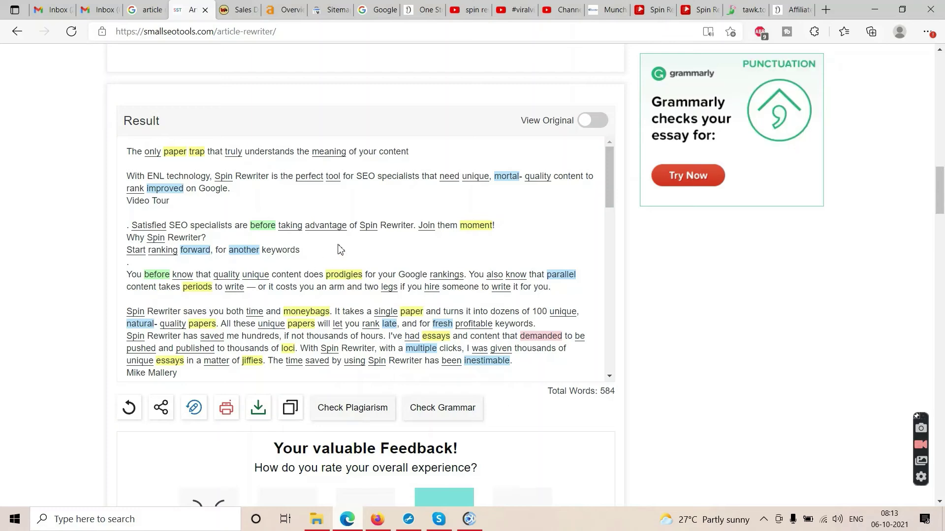
Send the rewritten result to the plagiarism checker and copy all of its text there, comparing it with the rewriter's Result section.
{"action": "left_click", "coordinate": [348, 415]}
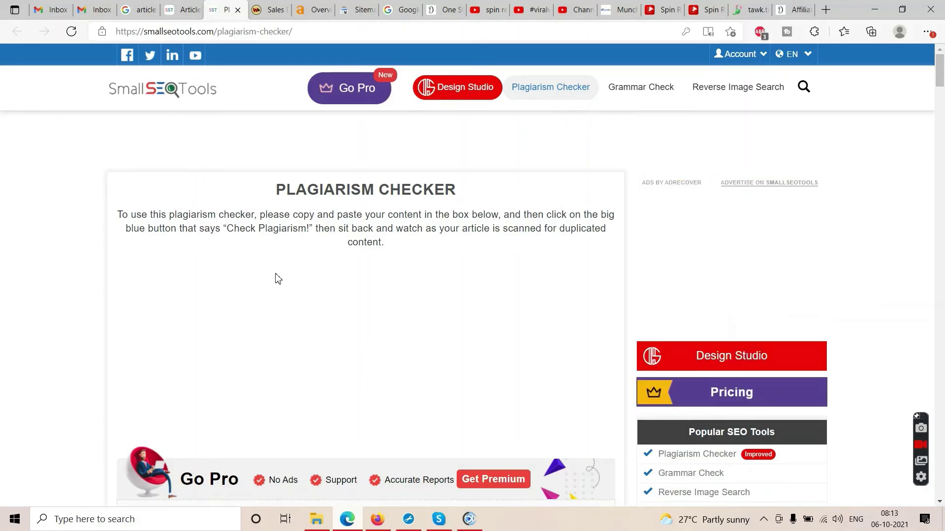
{"action": "scroll", "coordinate": [277, 275], "scroll_direction": "down", "scroll_amount": 7}
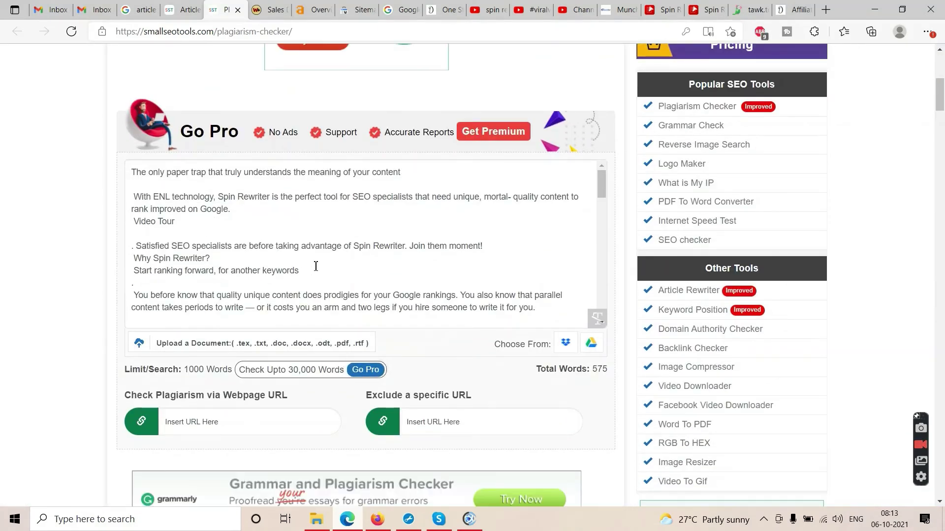
{"action": "left_click", "coordinate": [318, 267]}
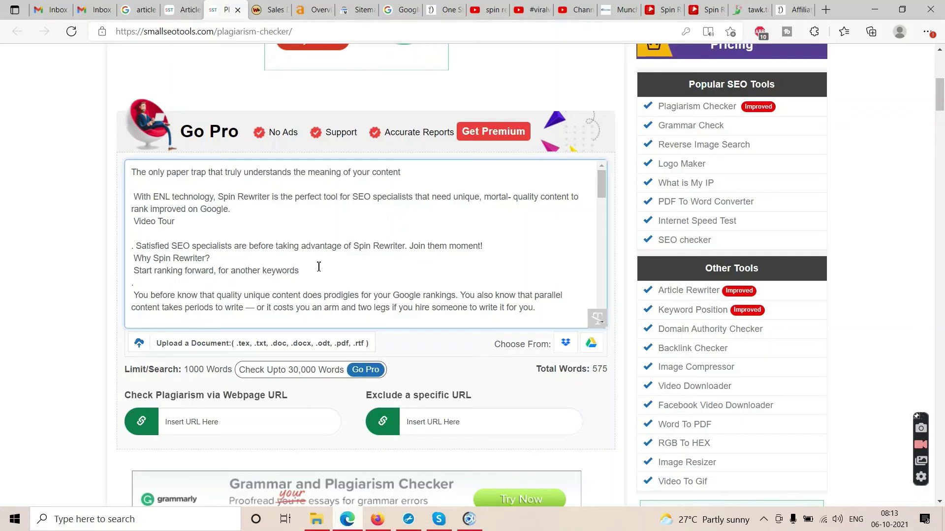
{"action": "key", "text": "ctrl+a"}
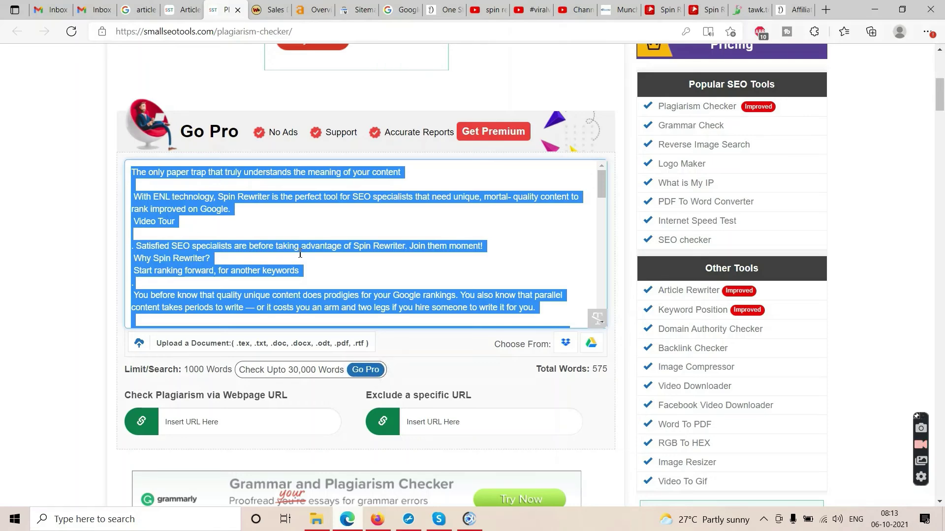
{"action": "right_click", "coordinate": [300, 254]}
{"action": "left_click", "coordinate": [326, 210]}
{"action": "key", "text": "ctrl+shift+Tab"}
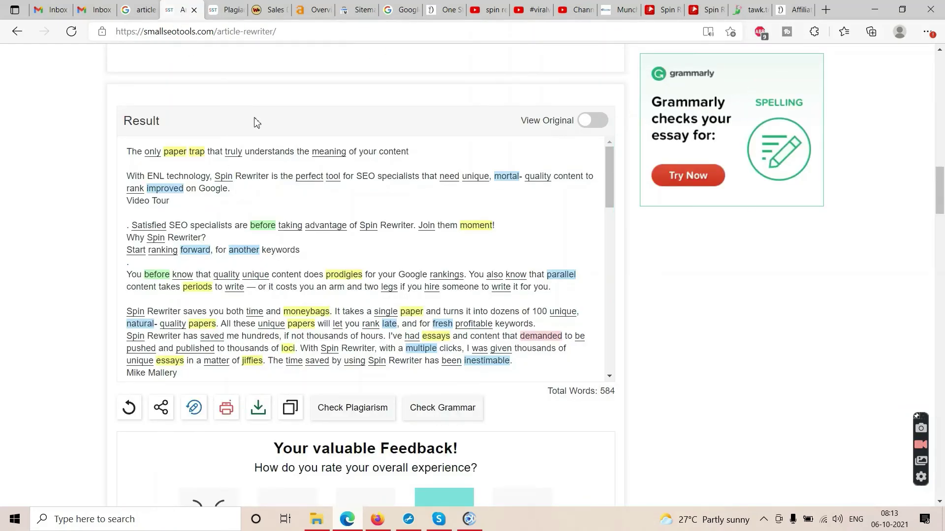
{"action": "left_click", "coordinate": [224, 7]}
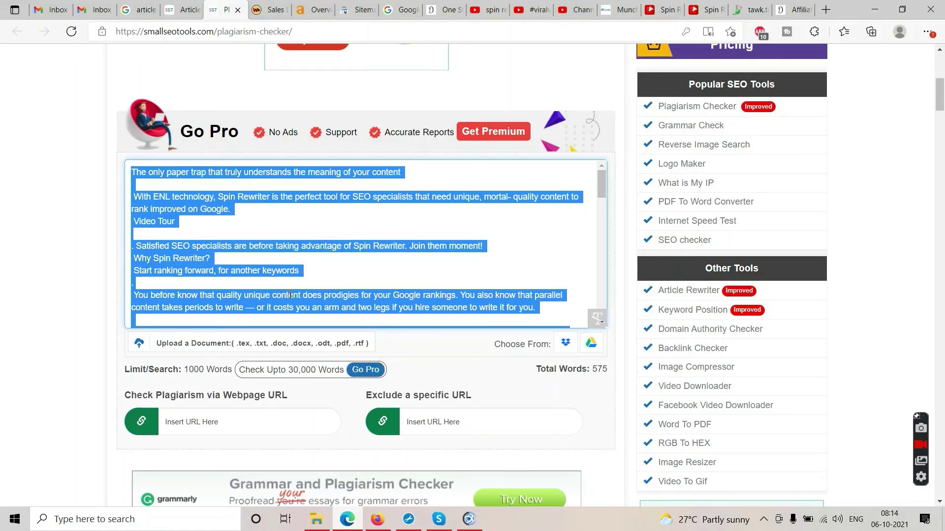
Switch to Firefox, return to the beginning of the Spin Rewriter homepage and clear the text selection.
{"action": "left_click", "coordinate": [377, 511]}
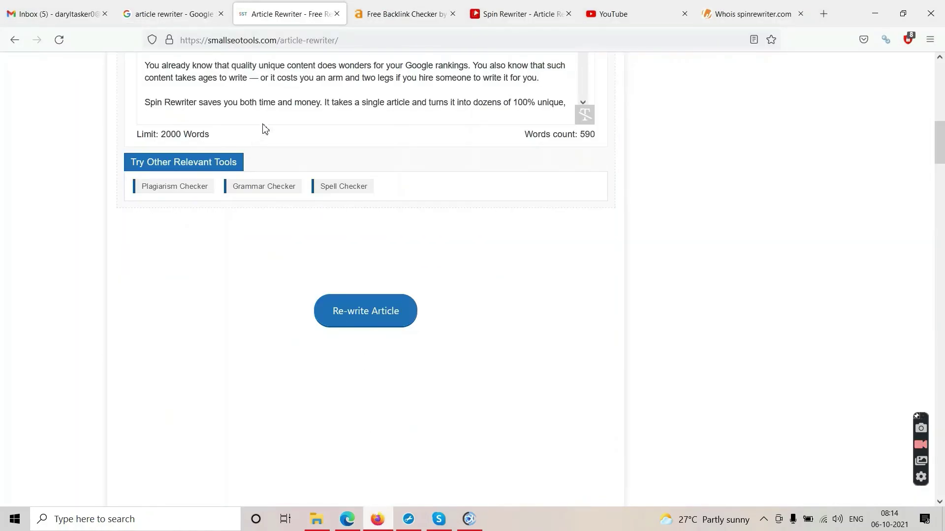
{"action": "left_click", "coordinate": [486, 22]}
{"action": "scroll", "coordinate": [344, 258], "scroll_direction": "up", "scroll_amount": 10}
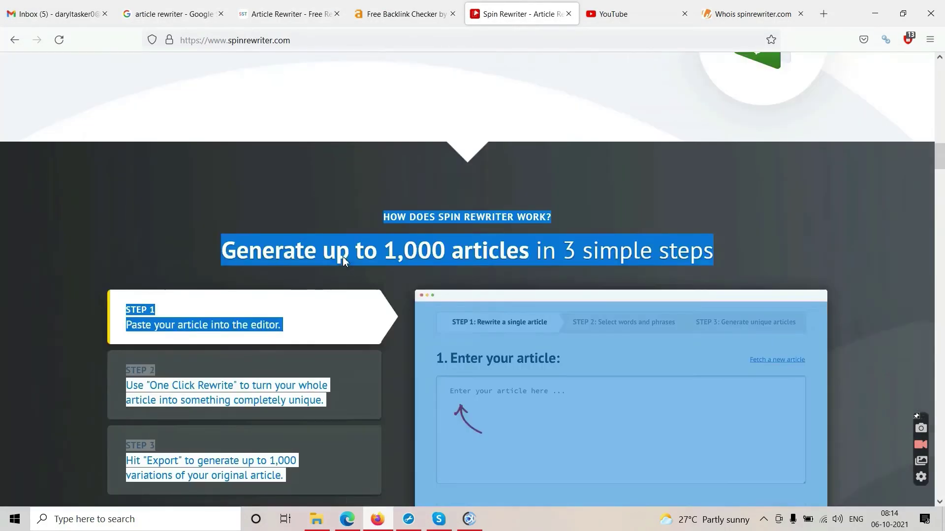
{"action": "scroll", "coordinate": [346, 261], "scroll_direction": "up", "scroll_amount": 15}
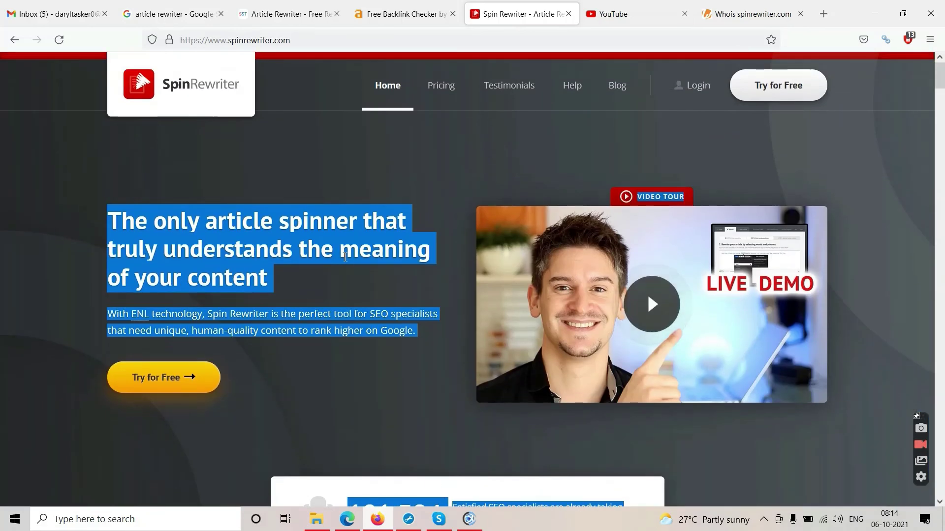
{"action": "left_click", "coordinate": [322, 169]}
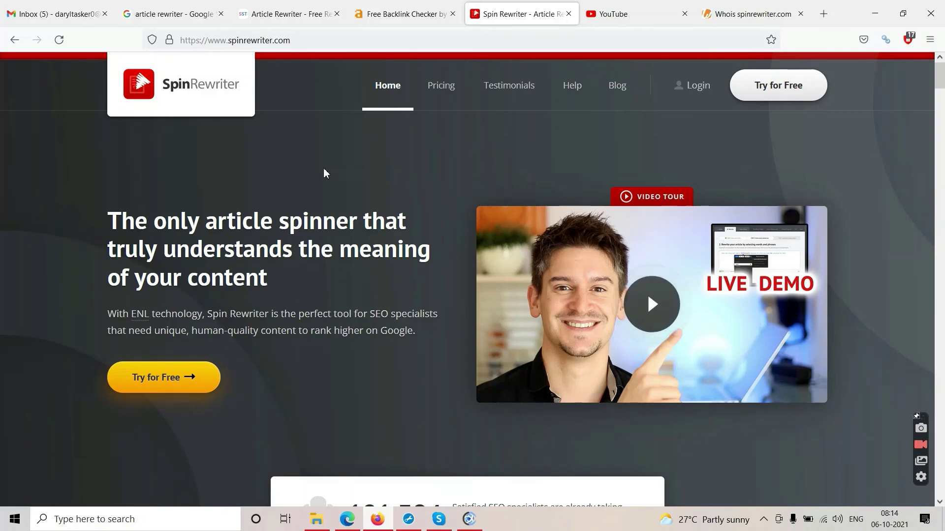
Open Spin Rewriter's Pricing page and review the plans, highlighting the Monthly and Lifetime prices.
{"action": "left_click", "coordinate": [445, 91]}
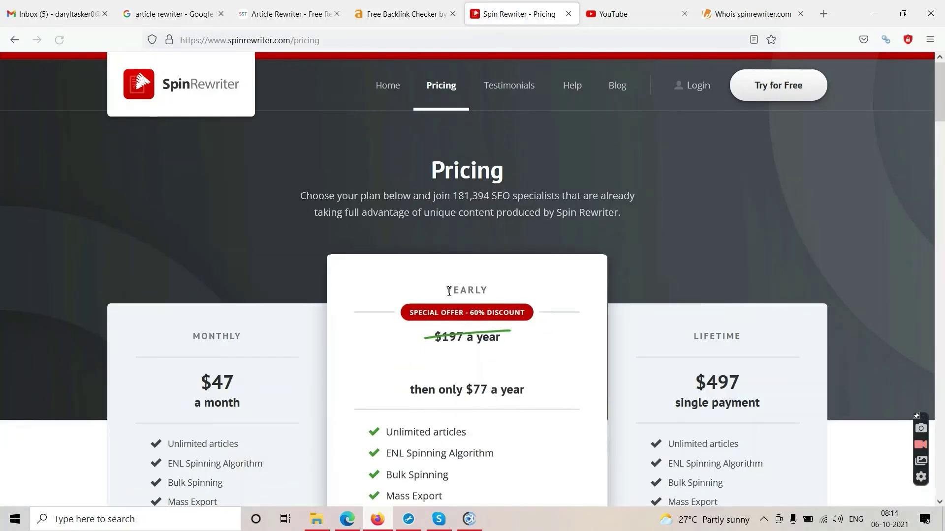
{"action": "scroll", "coordinate": [457, 361], "scroll_direction": "down", "scroll_amount": 4}
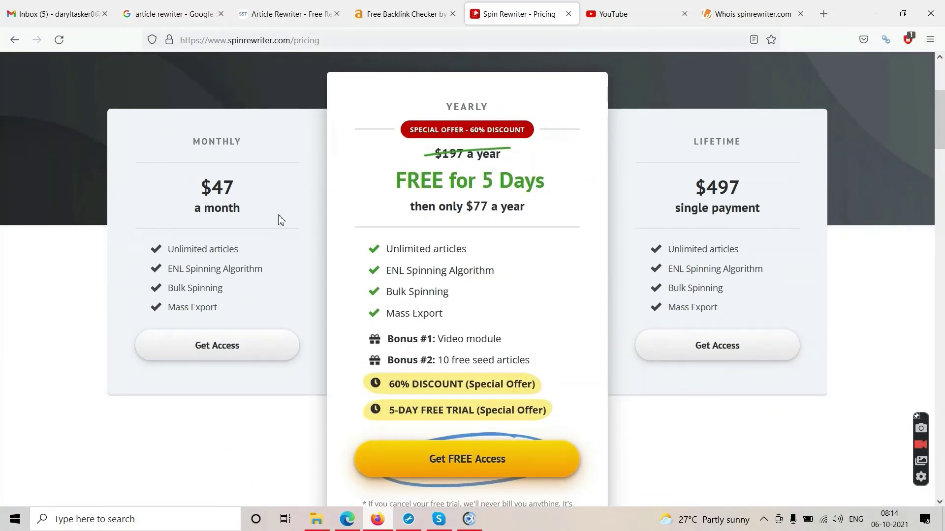
{"action": "left_click_drag", "start_coordinate": [200, 187], "coordinate": [247, 196]}
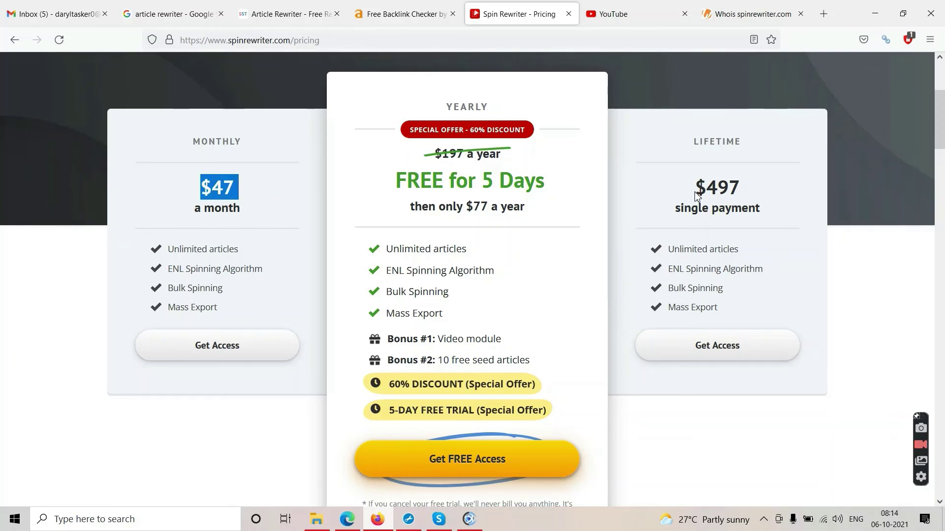
{"action": "left_click_drag", "start_coordinate": [684, 194], "coordinate": [766, 208]}
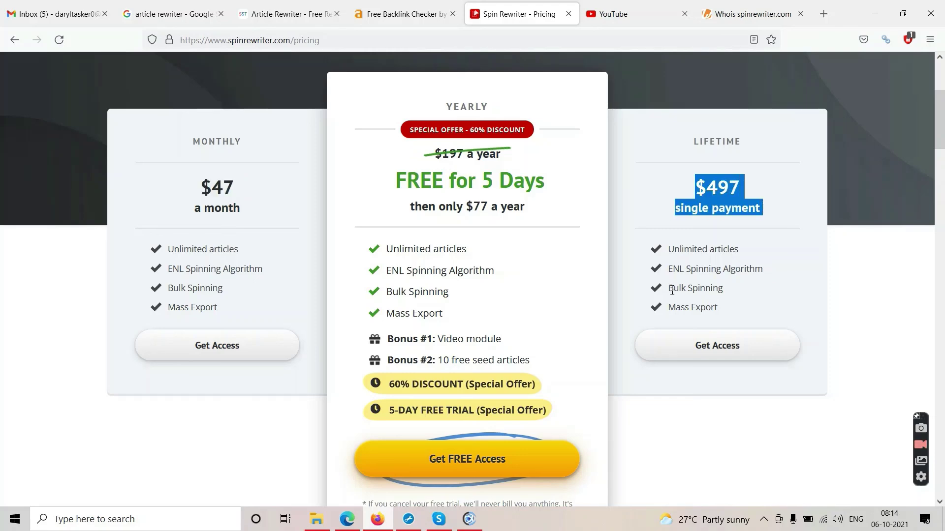
{"action": "scroll", "coordinate": [605, 305], "scroll_direction": "up", "scroll_amount": 4}
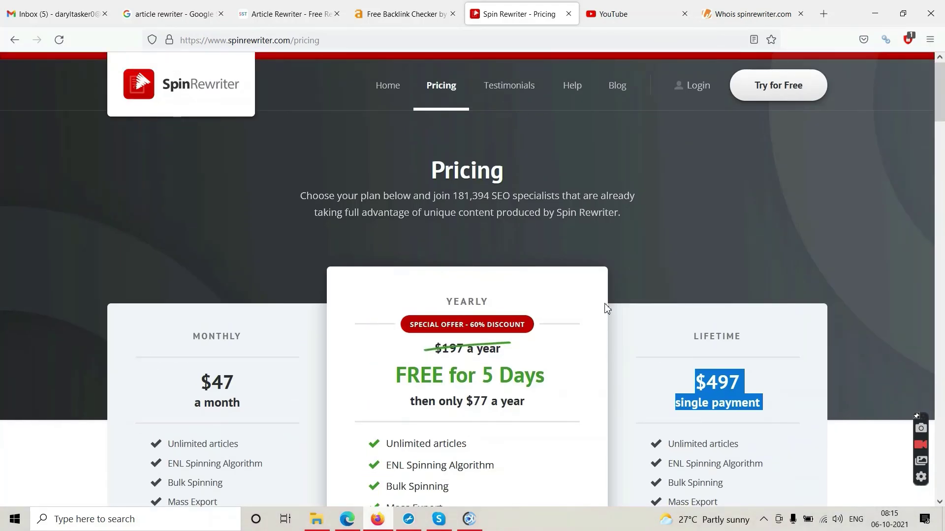